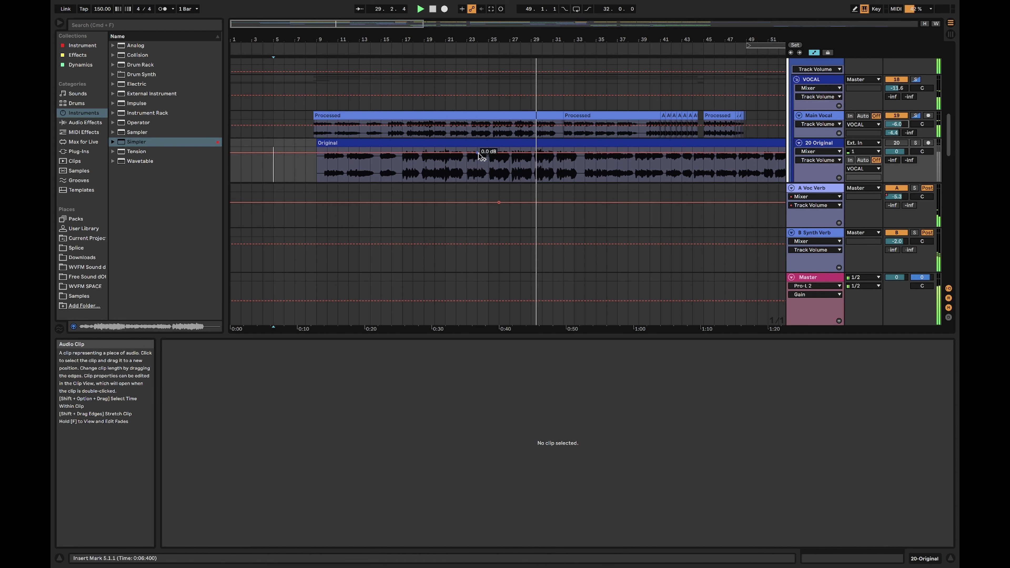
Fold and unfold the Pre Master group and look through its drum and vocal tracks during playback
scroll(747, 146, up, 5)
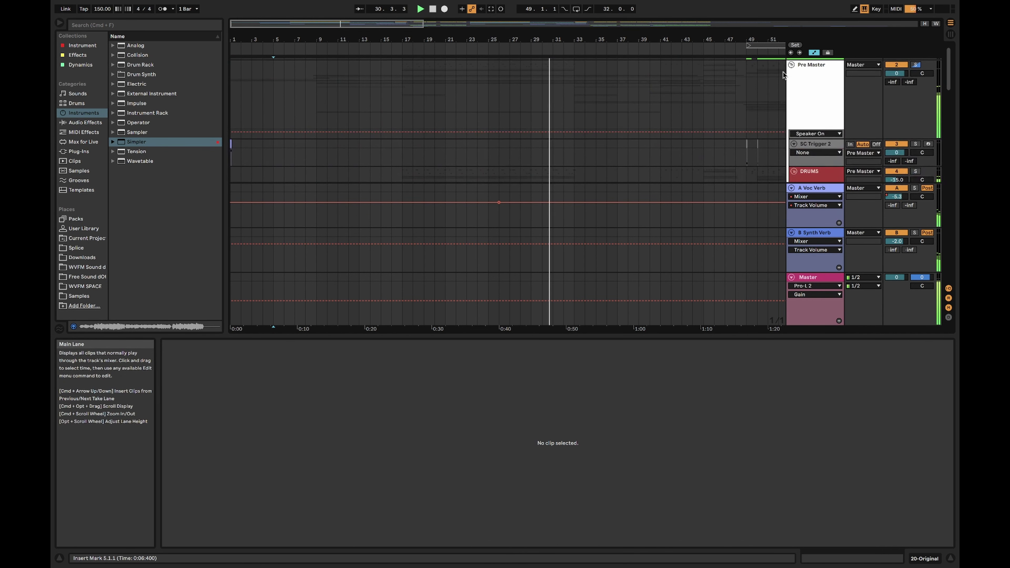
click(791, 72)
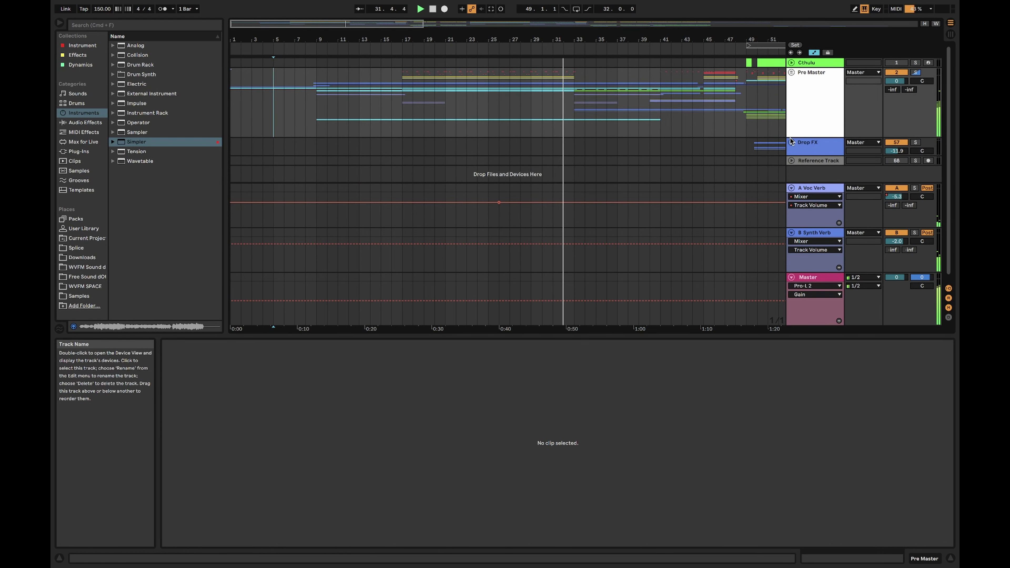
scroll(645, 139, right, 3)
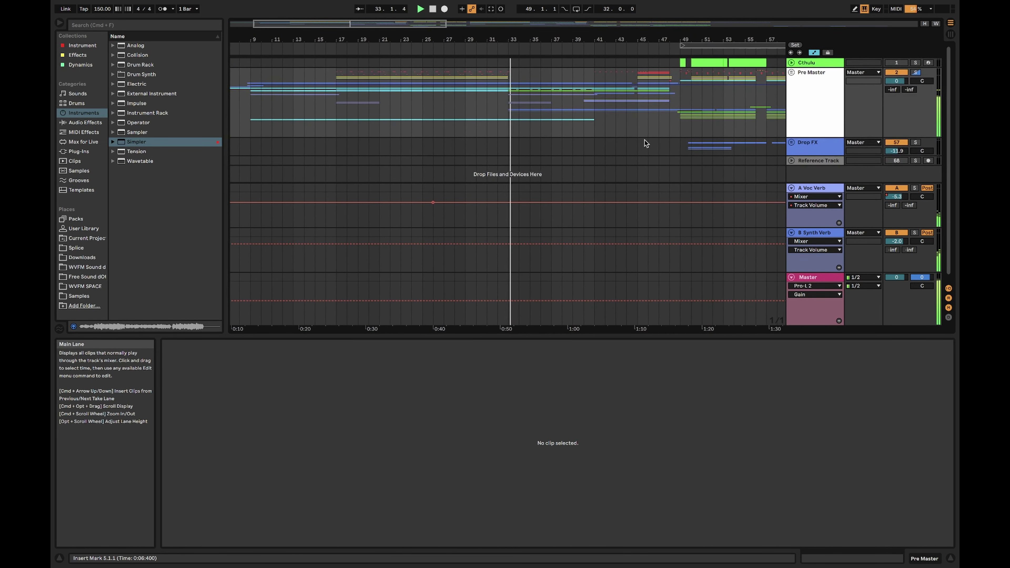
click(791, 72)
scroll(703, 116, down, 5)
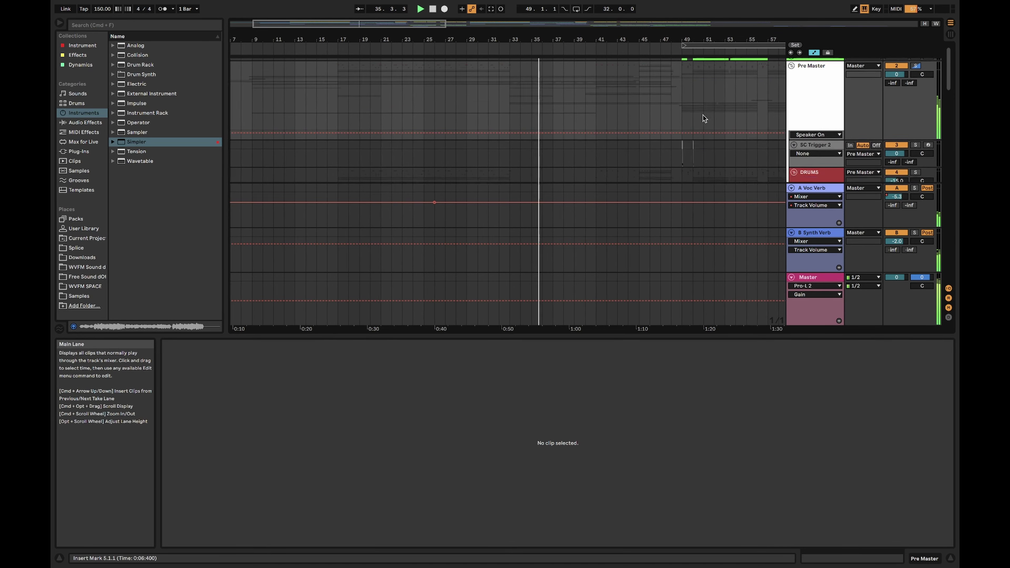
scroll(703, 116, down, 10)
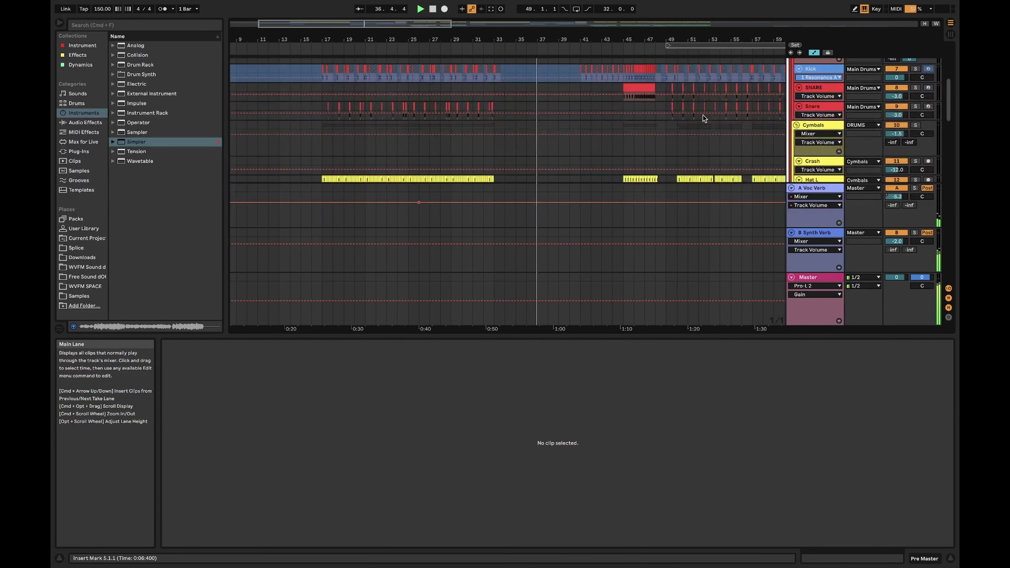
scroll(703, 116, down, 10)
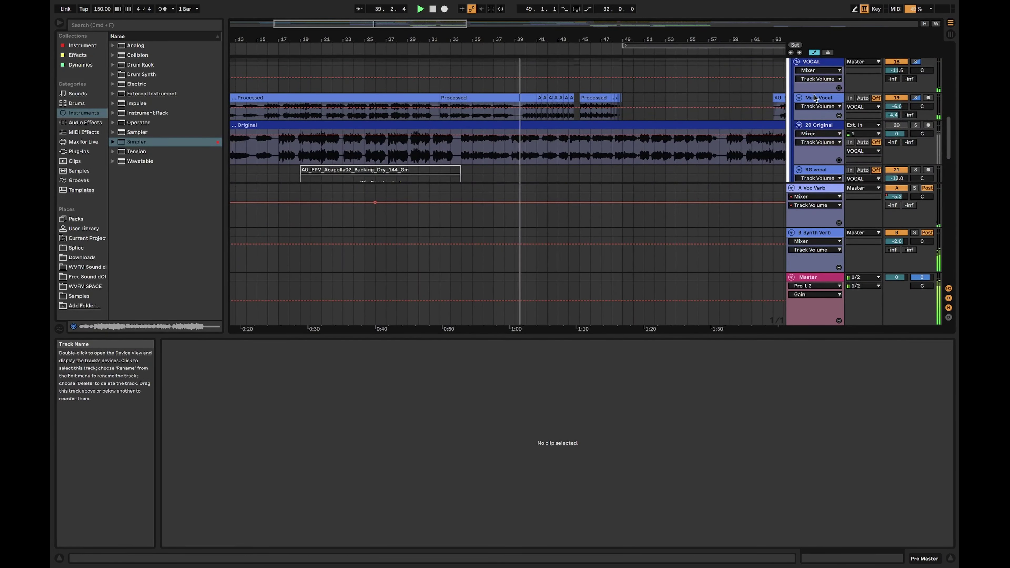
Delete the empty Audio Effect Rack from the Main Vocal track's device chain
click(731, 112)
key(shift+Tab)
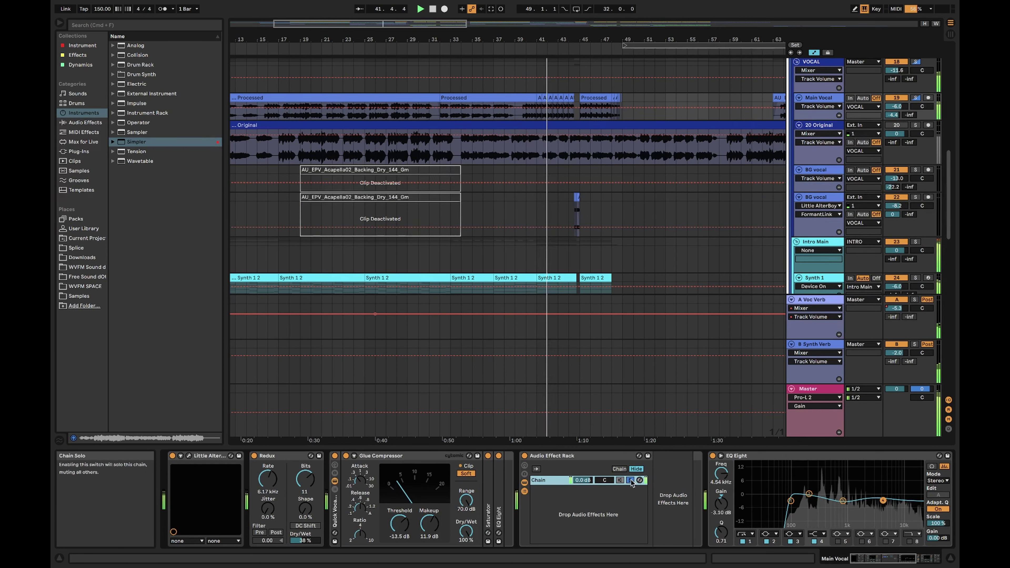
click(576, 457)
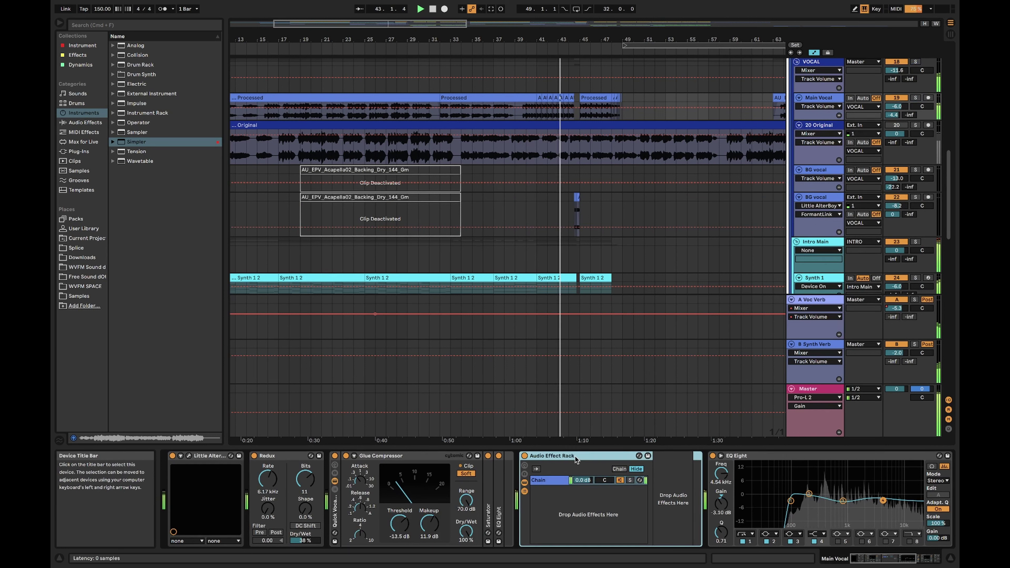
key(Delete)
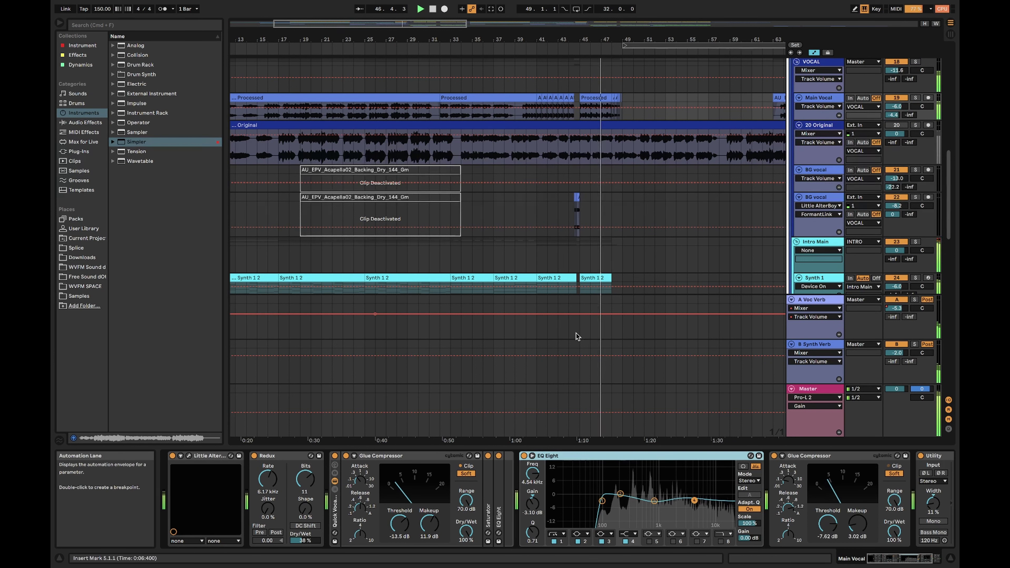
Stop playback, then solo the 20 Original track and audition its unprocessed vocal clip from bar 9
scroll(576, 334, up, 2)
scroll(576, 335, right, 3)
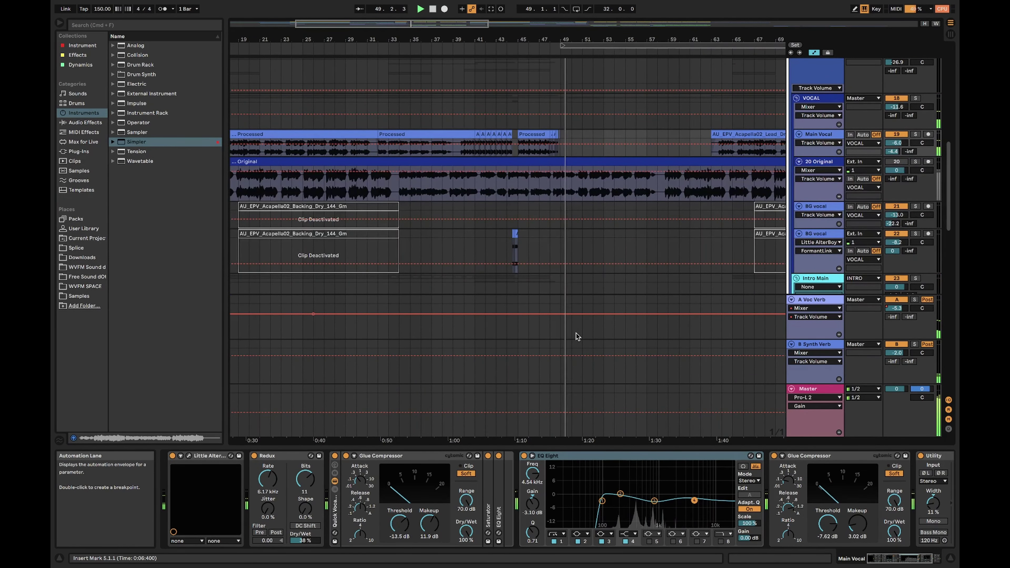
key(space)
scroll(576, 333, up, 1)
scroll(576, 332, left, 5)
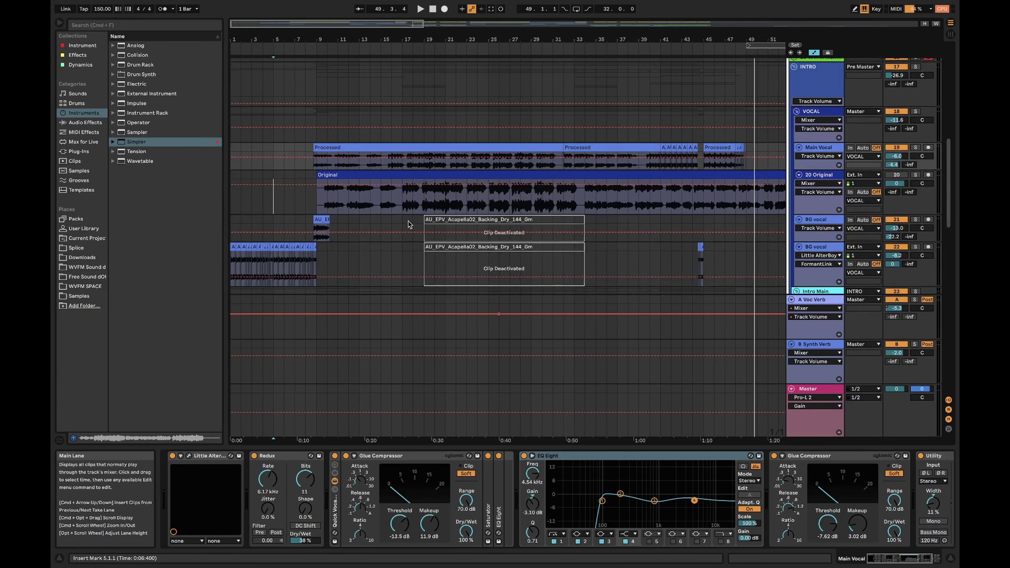
click(820, 175)
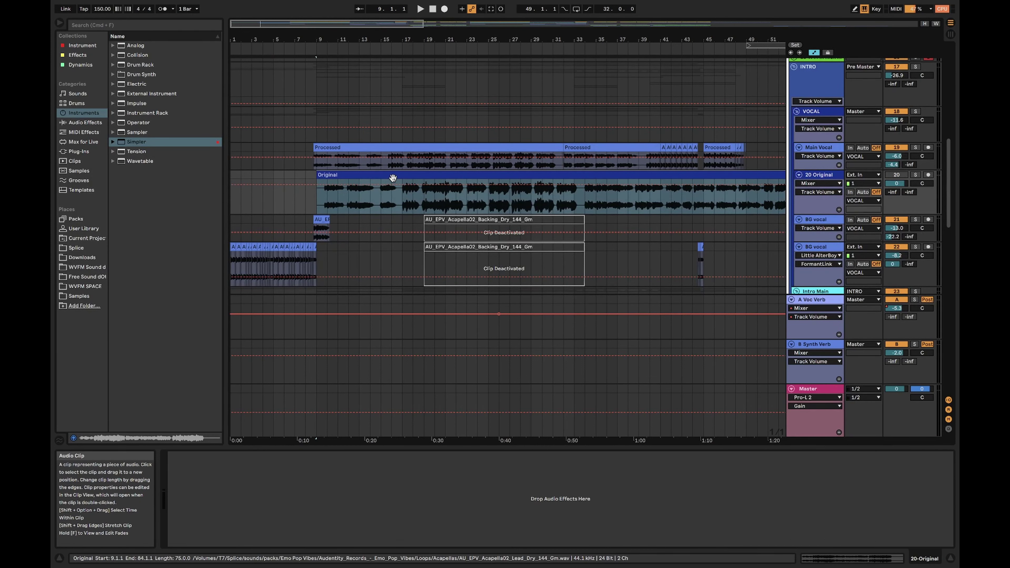
click(897, 175)
click(914, 175)
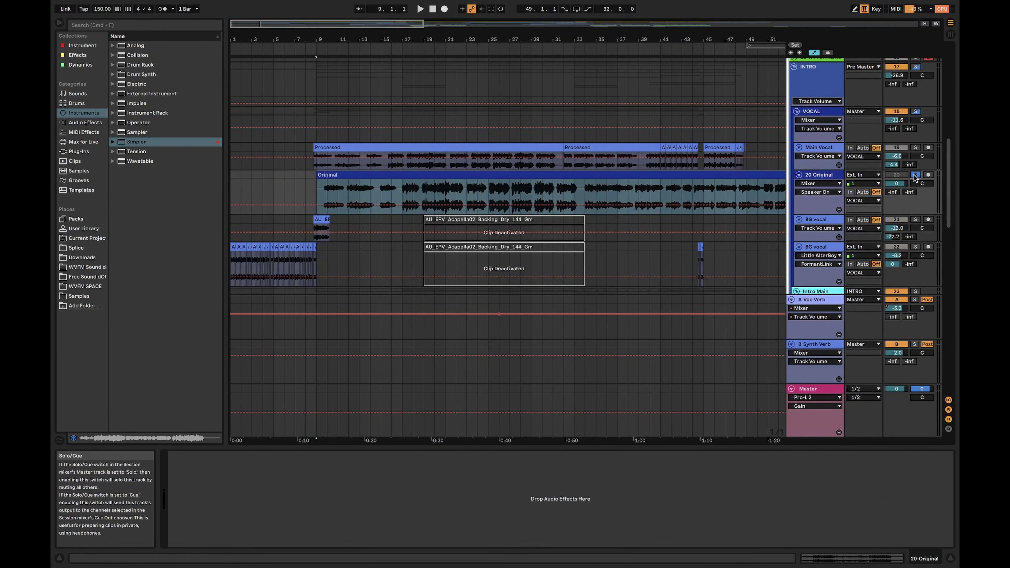
key(space)
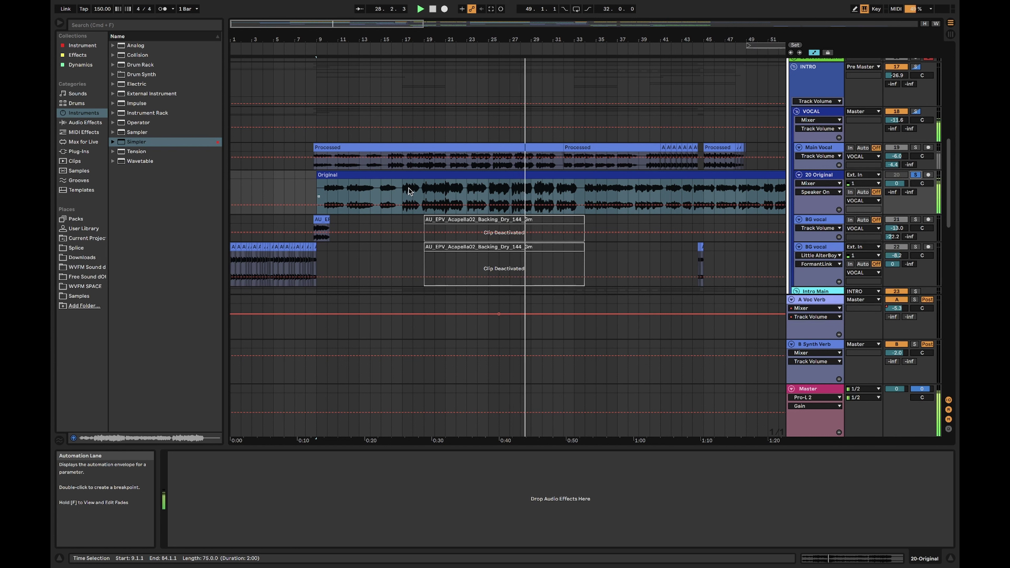
key(space)
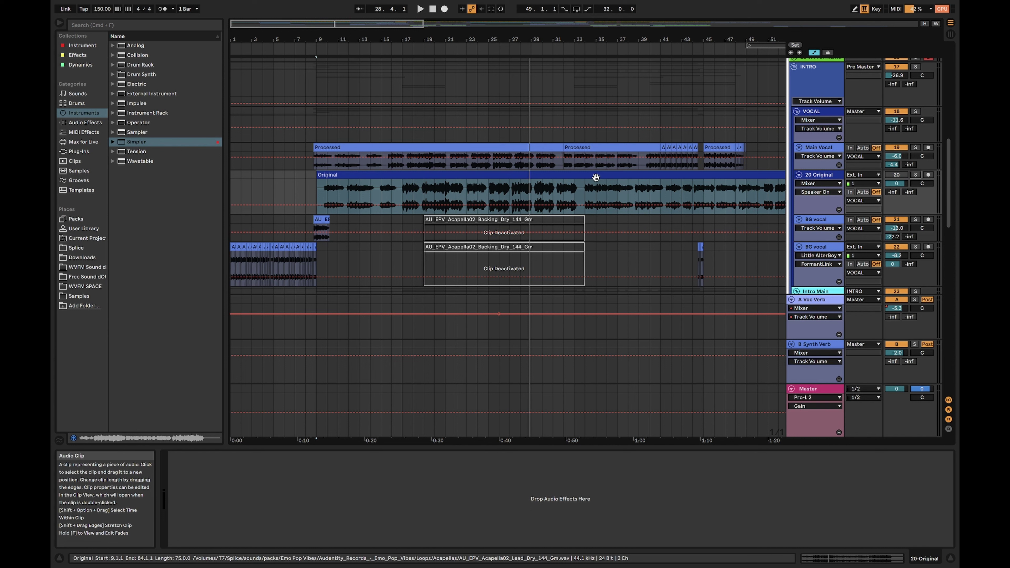
Collapse the last EQ Eight, Glue Compressor and Utility devices in the Main Vocal chain
click(345, 147)
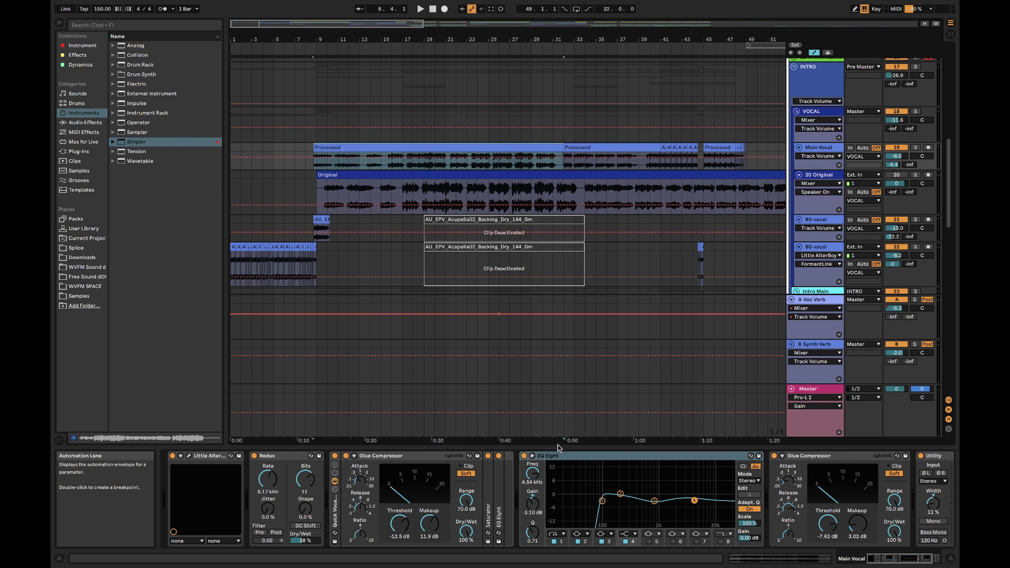
double_click(573, 456)
double_click(573, 456)
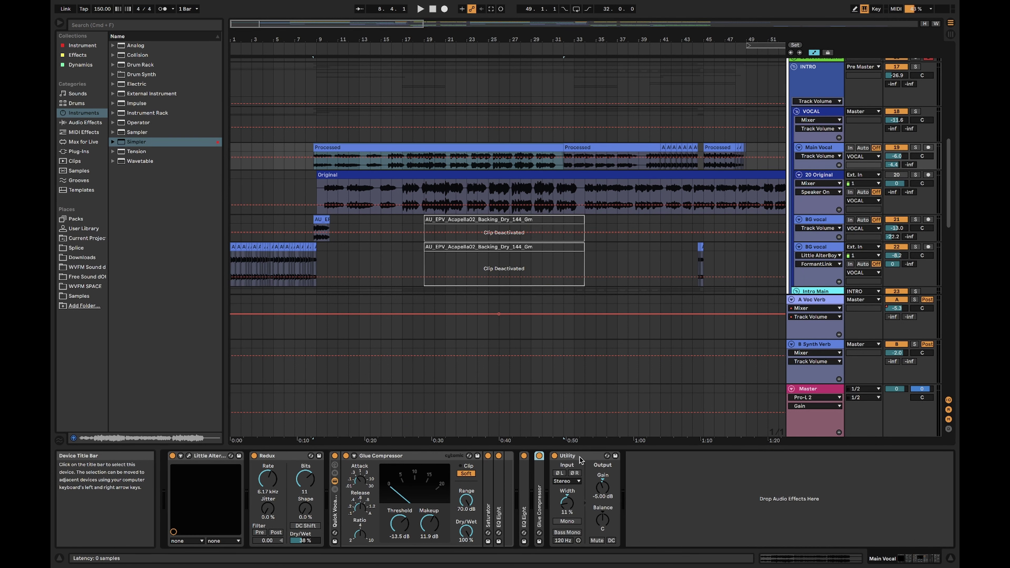
double_click(580, 456)
Bypass the remaining Main Vocal effects, including both Glue Compressors, Saturator, the vocal rack, Redux and Little AlterBoy
click(539, 455)
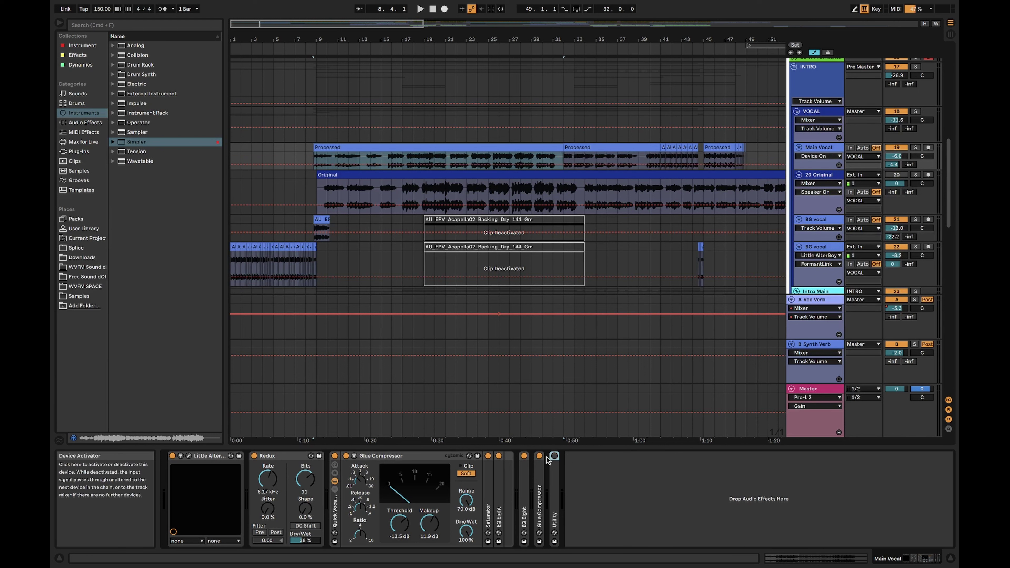
click(489, 456)
click(346, 455)
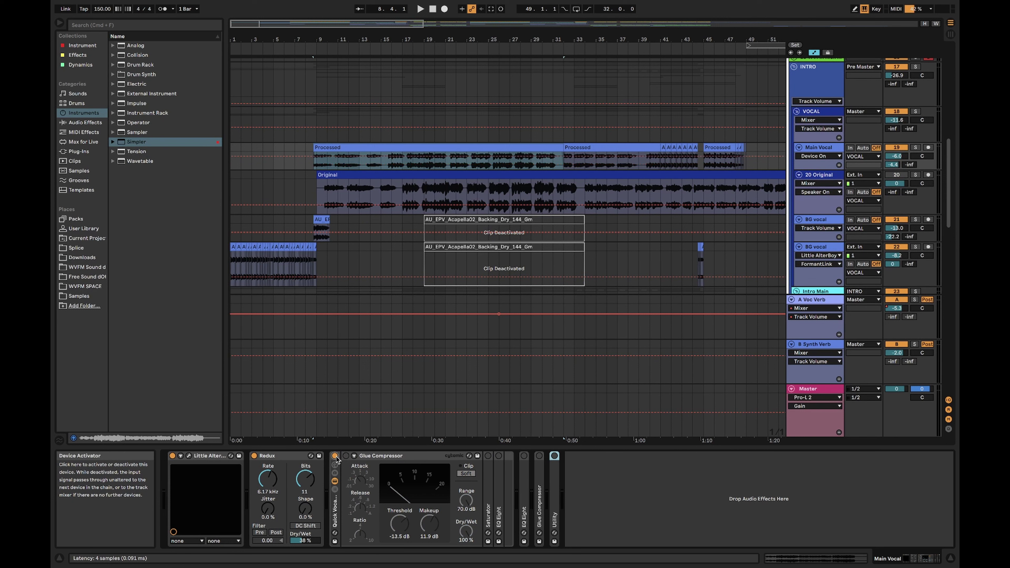
click(334, 456)
click(254, 456)
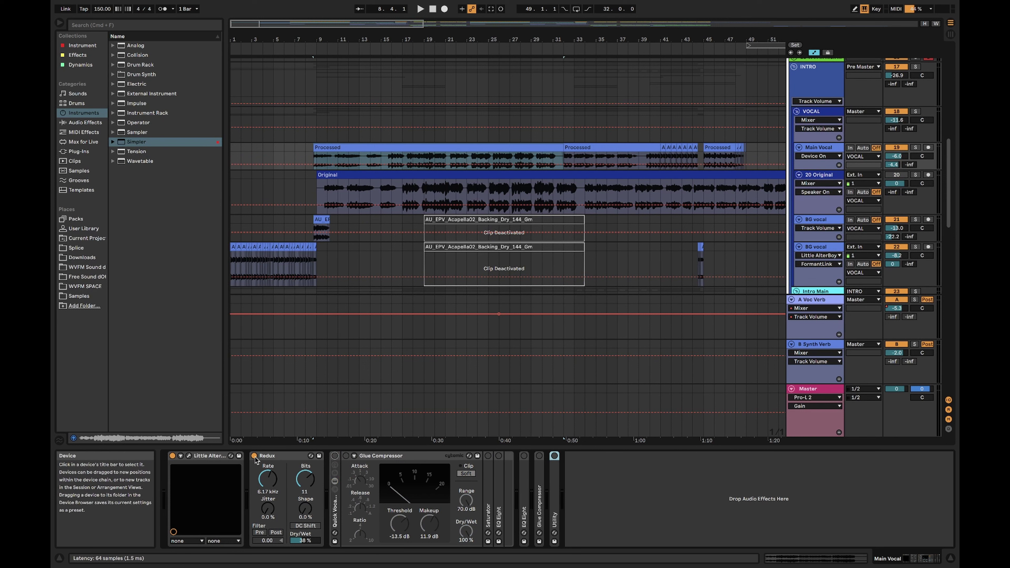
click(172, 455)
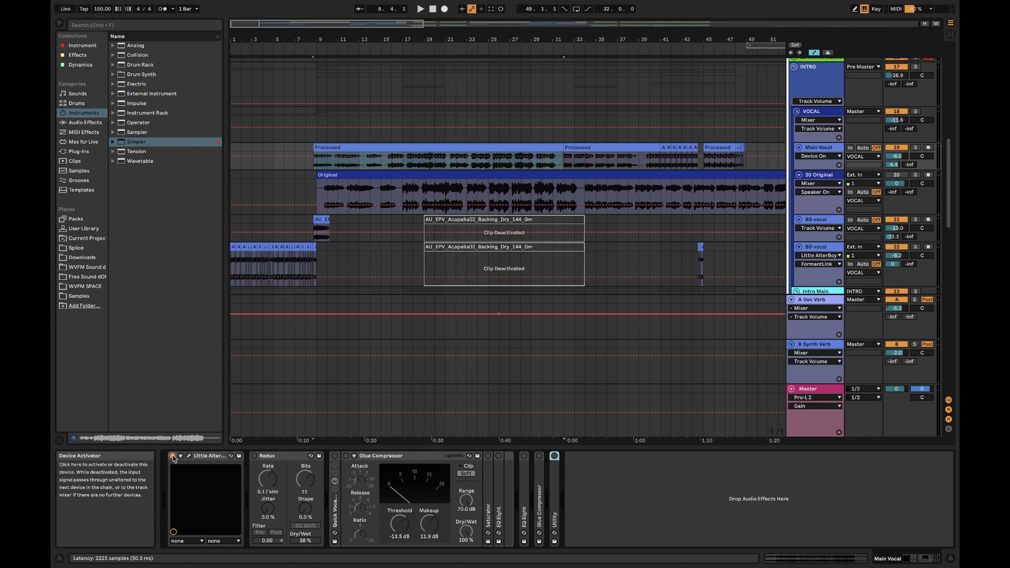
Open the first Processed clip, solo the Main Vocal track and play the vocal without effects
double_click(347, 147)
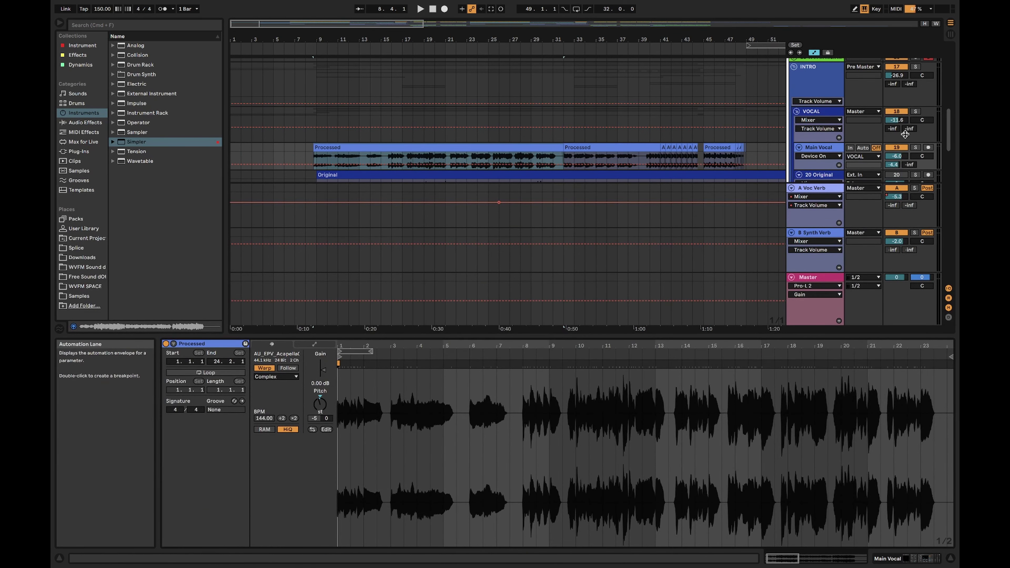
click(915, 147)
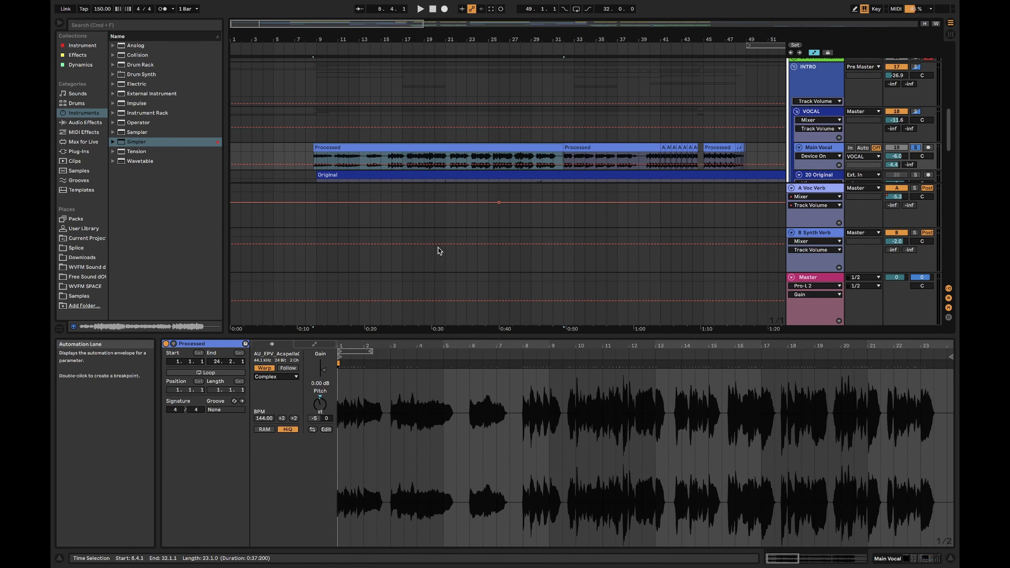
key(space)
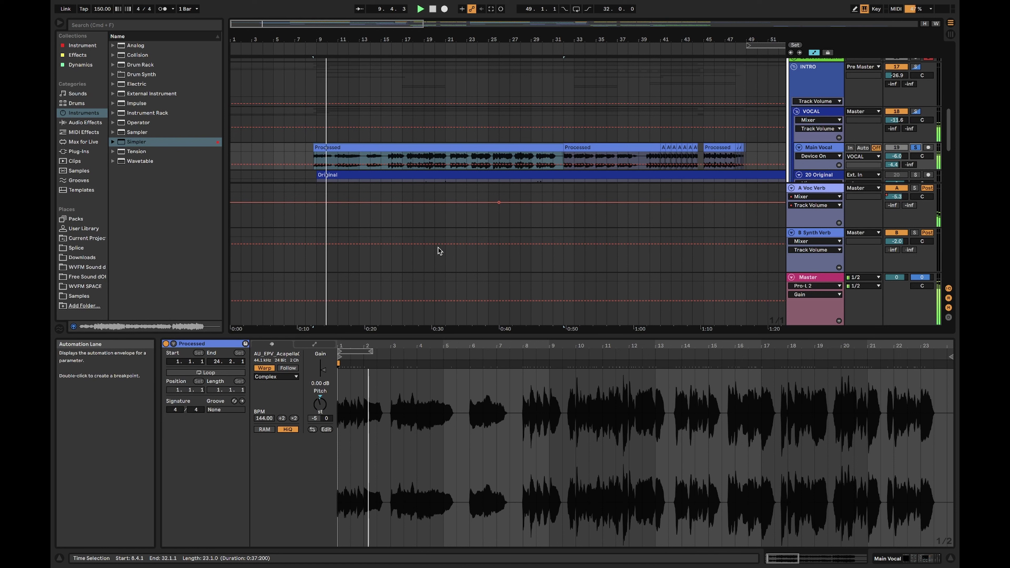
key(space)
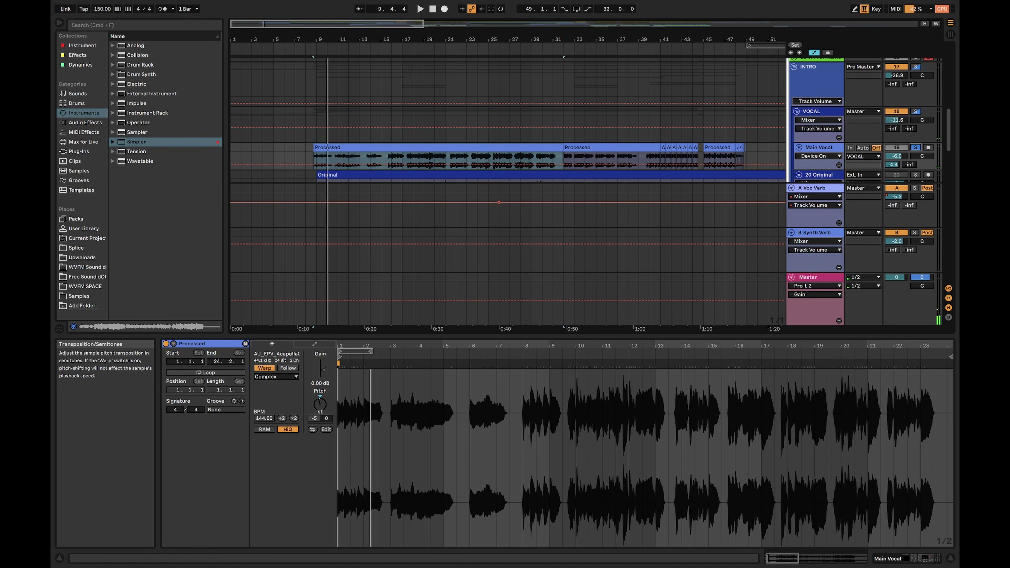
Audition the Processed clip transposed to 0 semitones, then set its transposition back to -5 semitones and replay it
key(space)
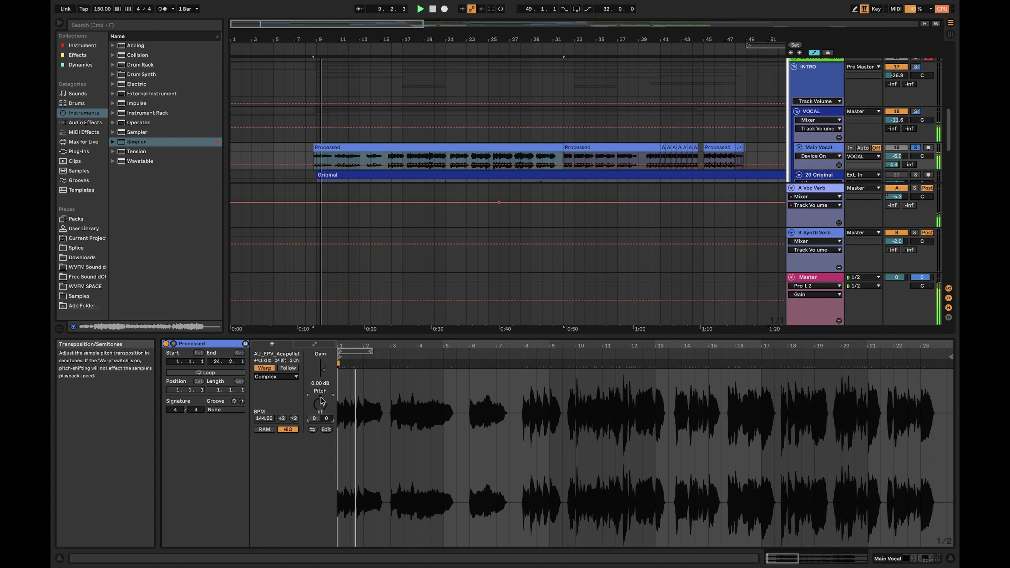
key(space)
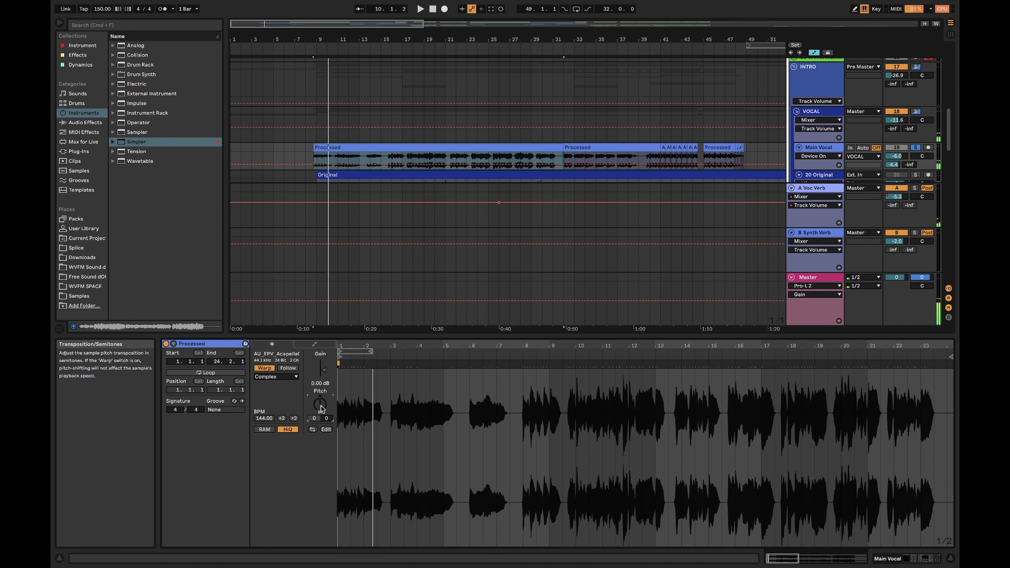
drag(313, 394, 312, 392)
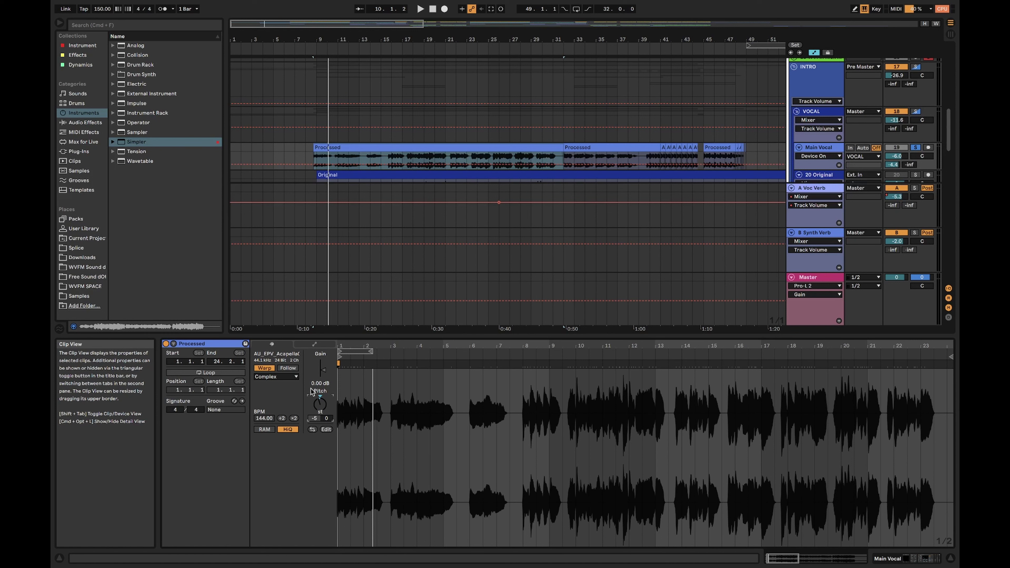
key(space)
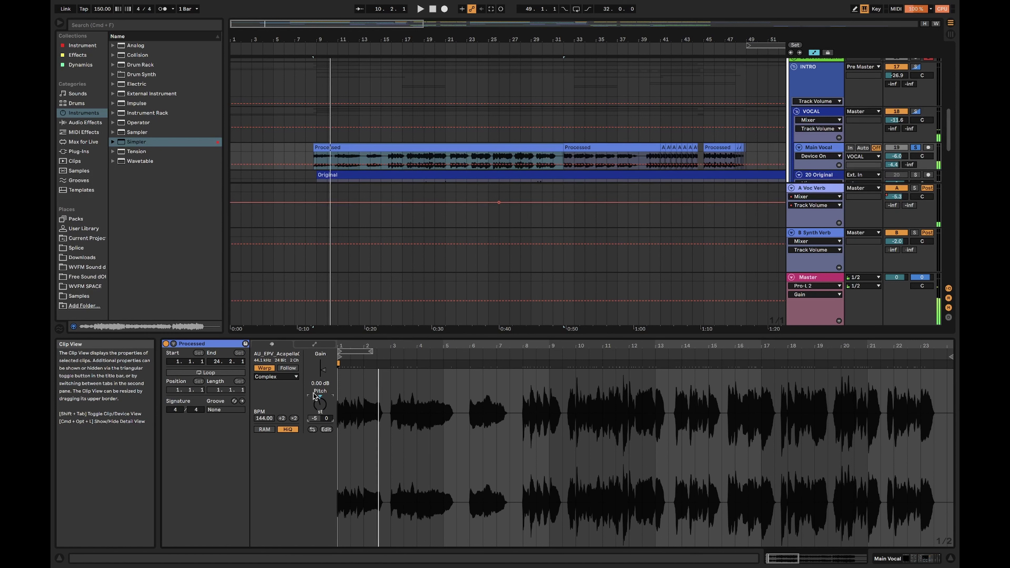
Reactivate Little AlterBoy on the Main Vocal track and place its plug-in window over the middle of the arrangement
key(shift+Tab)
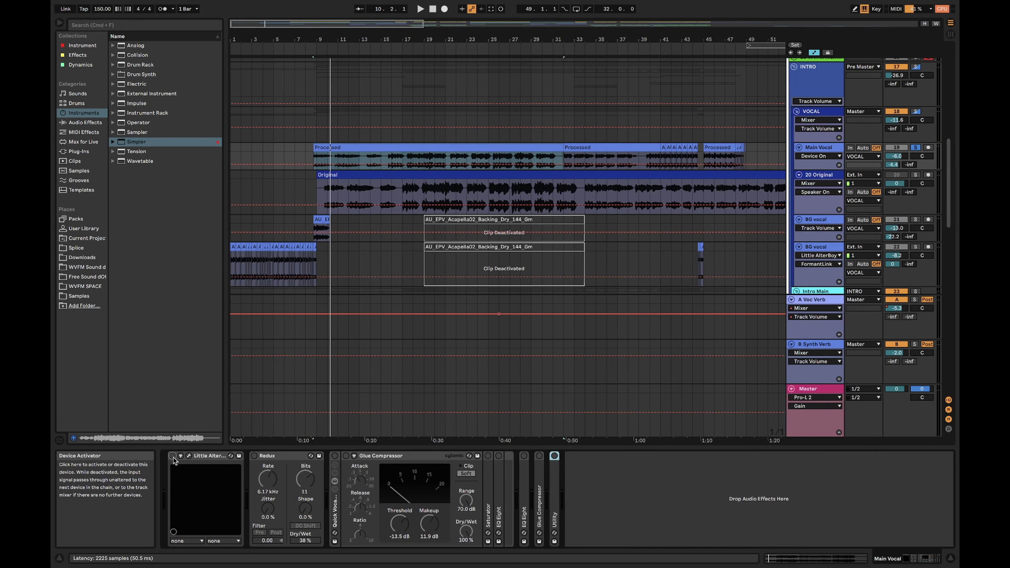
click(172, 455)
key(super+alt+p)
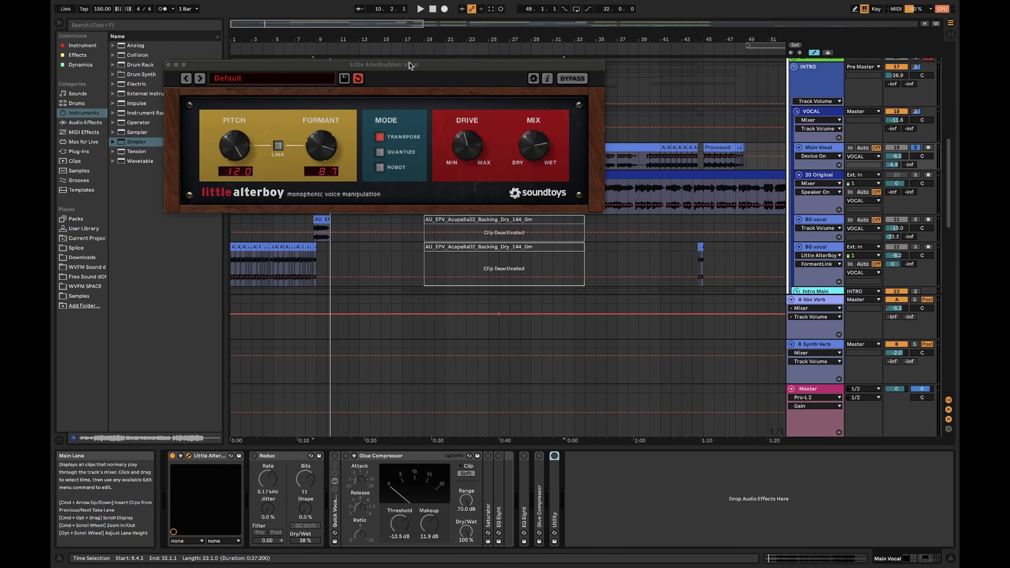
drag(409, 62, 483, 179)
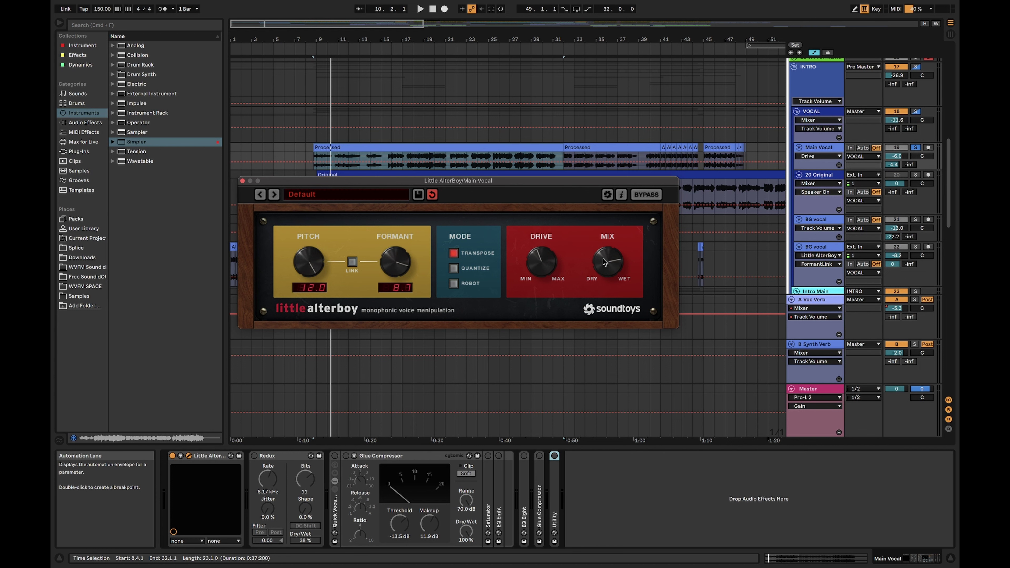
Play the main vocal through Little AlterBoy and audition changes to its formant
key(space)
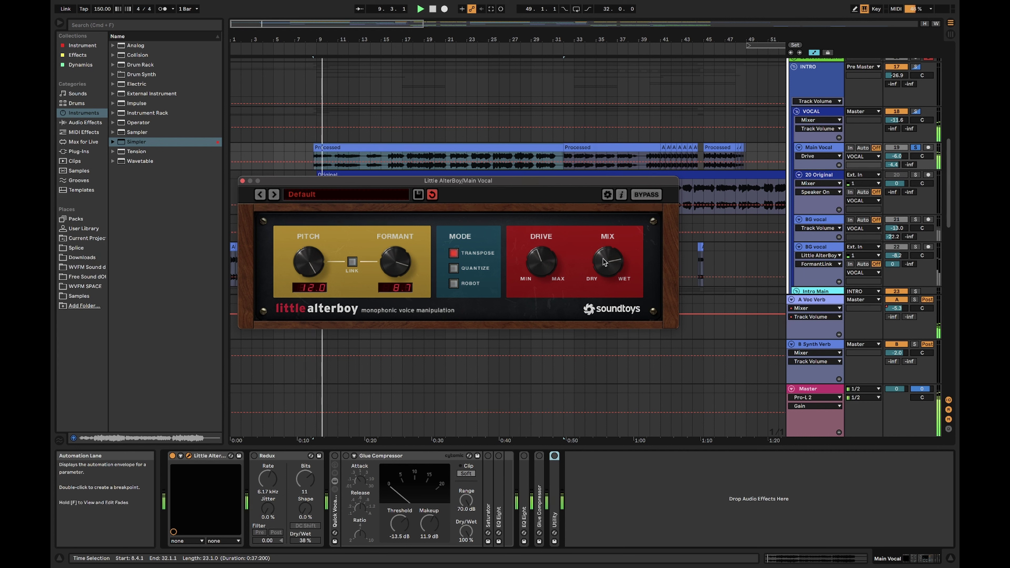
key(space)
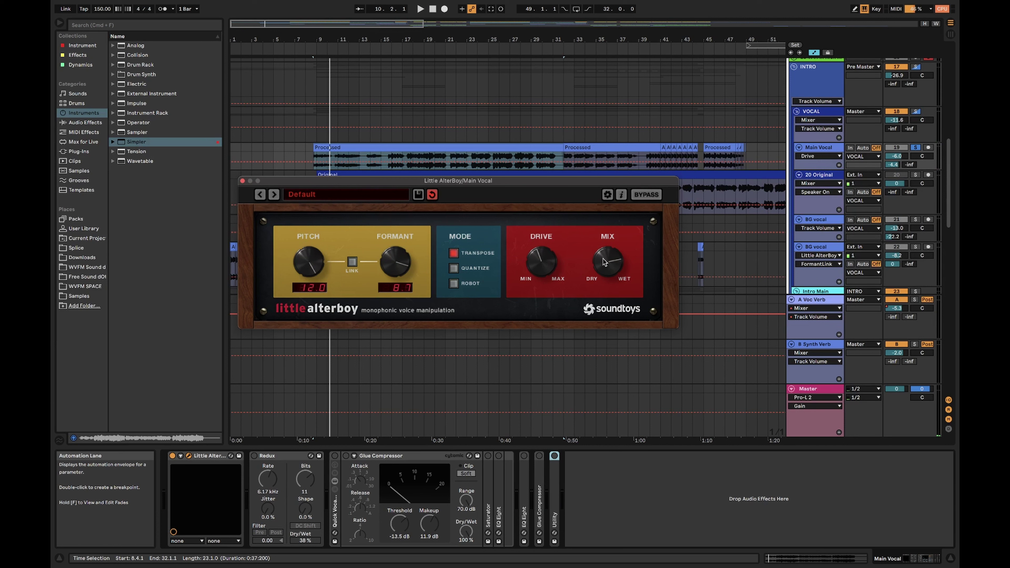
drag(396, 274, 395, 252)
key(space)
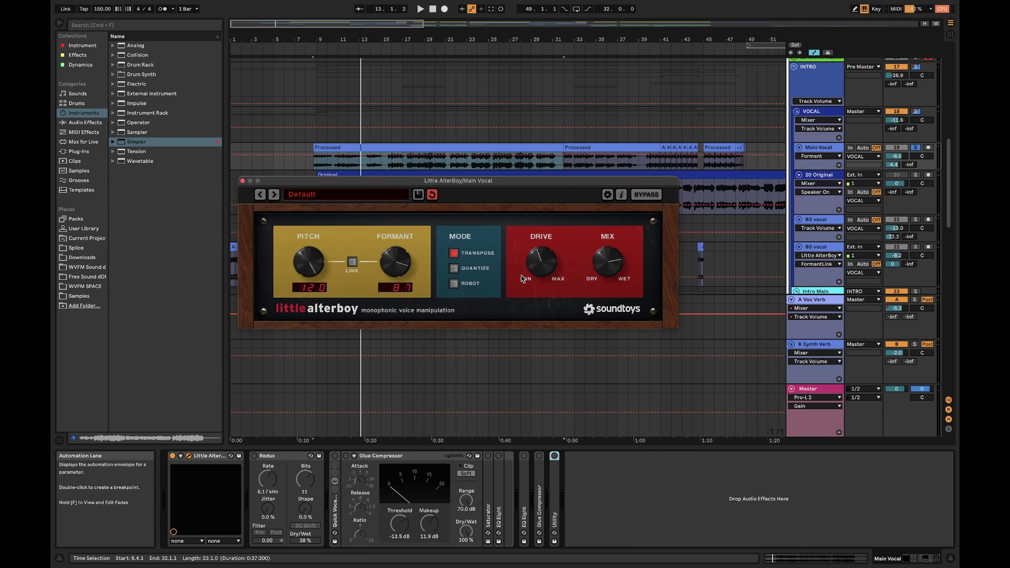
Audition changes to Little AlterBoy's drive on the main vocal and close the plug-in window
key(space)
mouse_move(537, 266)
mouse_down()
mouse_move(539, 319)
mouse_move(529, 261)
mouse_up()
drag(533, 251, 531, 295)
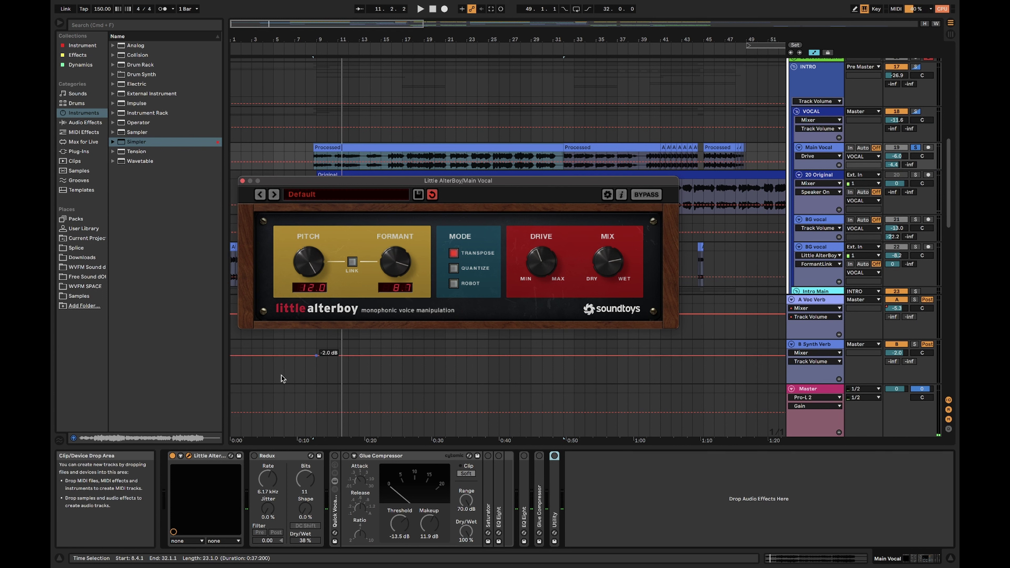
click(242, 181)
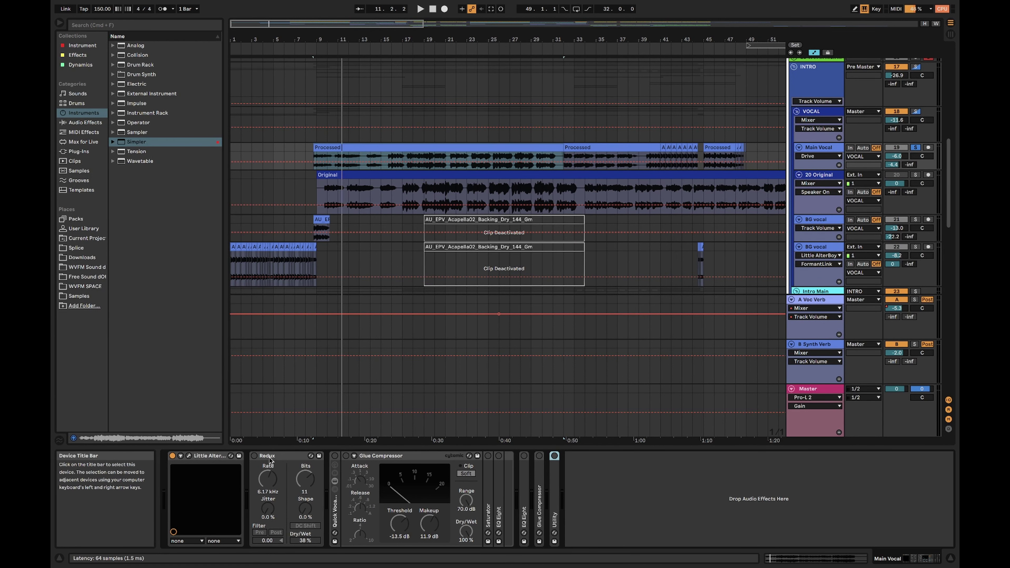
Reactivate Redux on the Main Vocal track and play the vocal through it
click(280, 461)
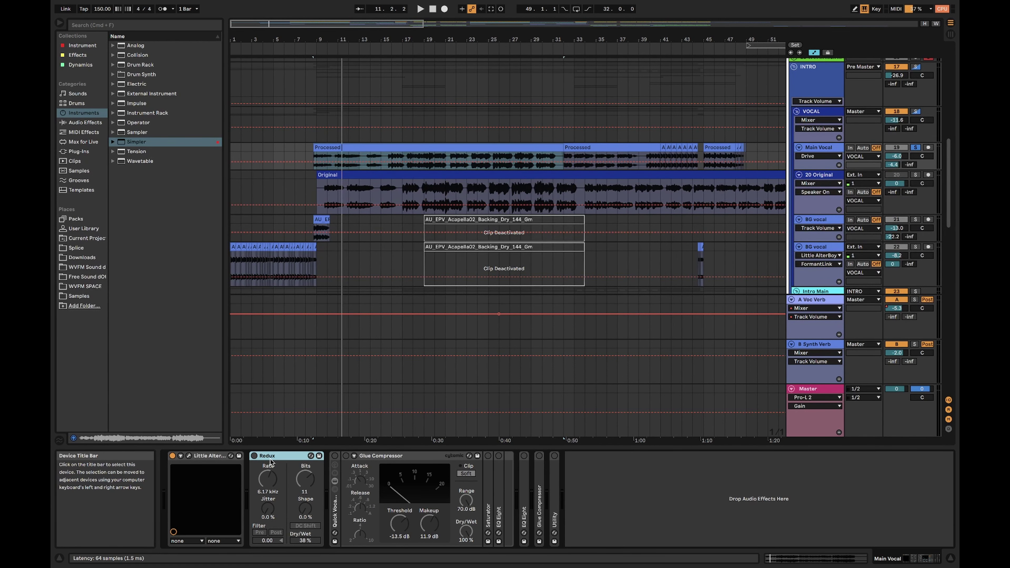
click(254, 455)
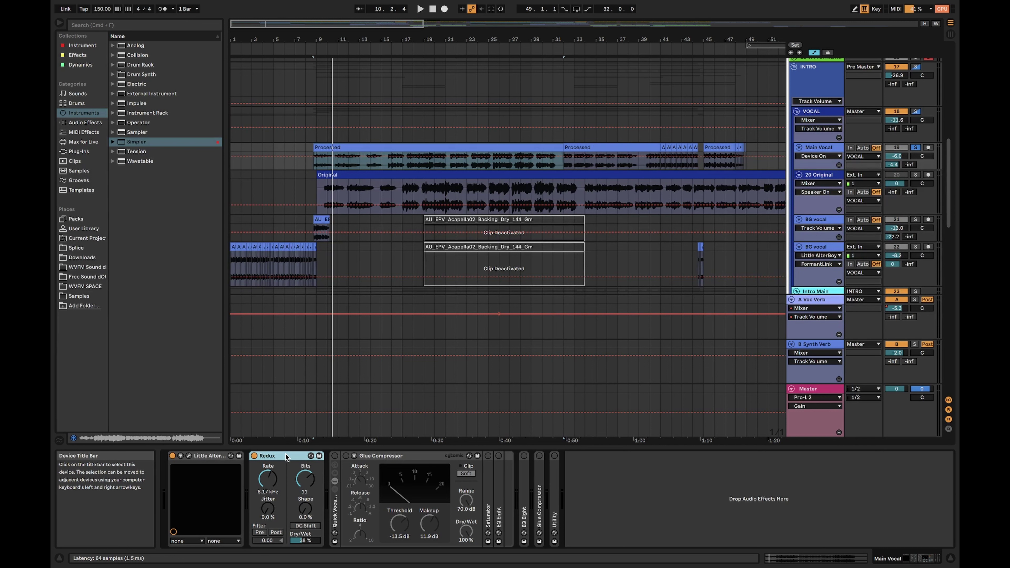
key(space)
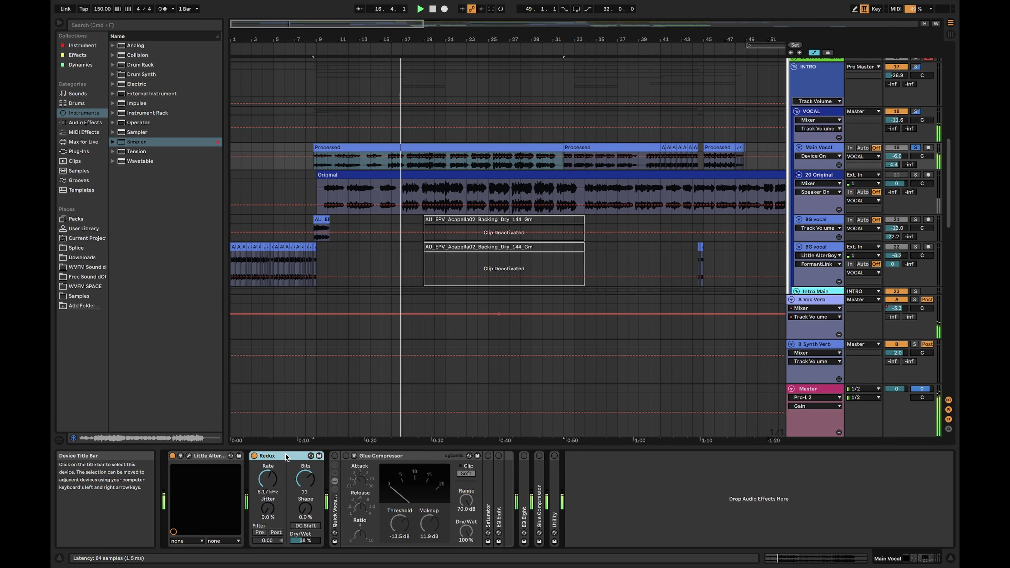
key(space)
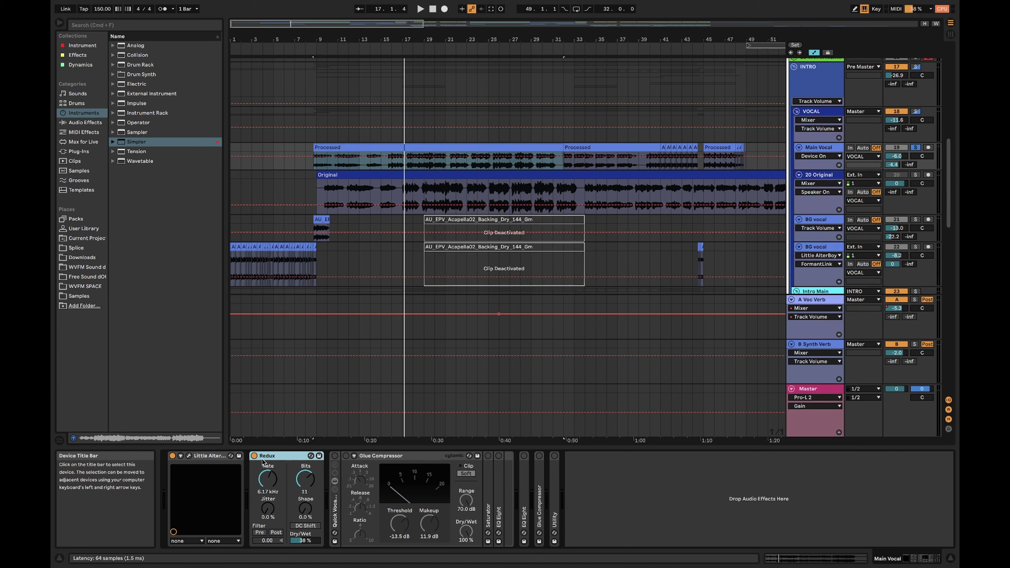
Audition Redux at 100% dry/wet, then lower its dry/wet to 33% and replay the vocal
drag(305, 540, 305, 513)
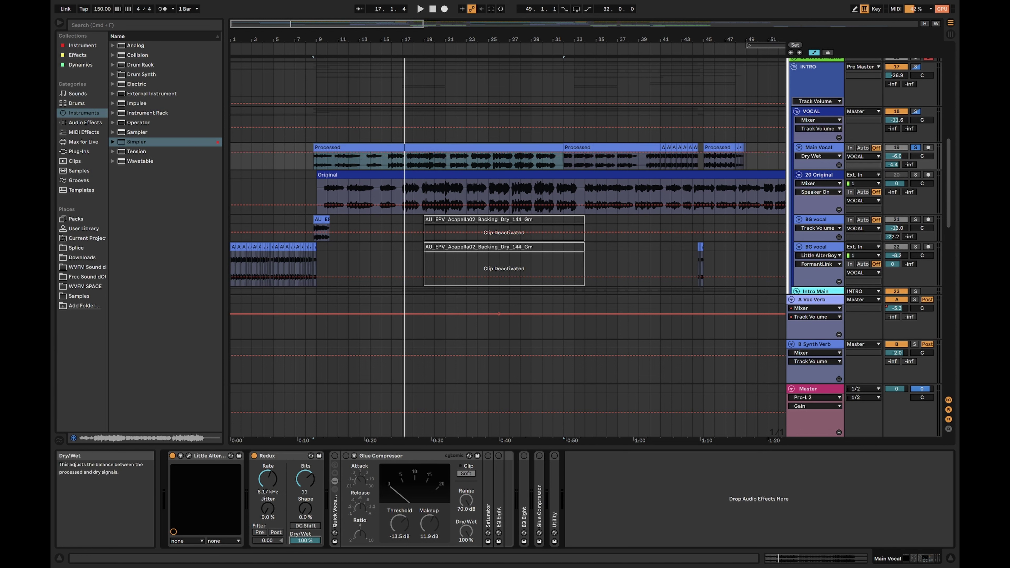
key(space)
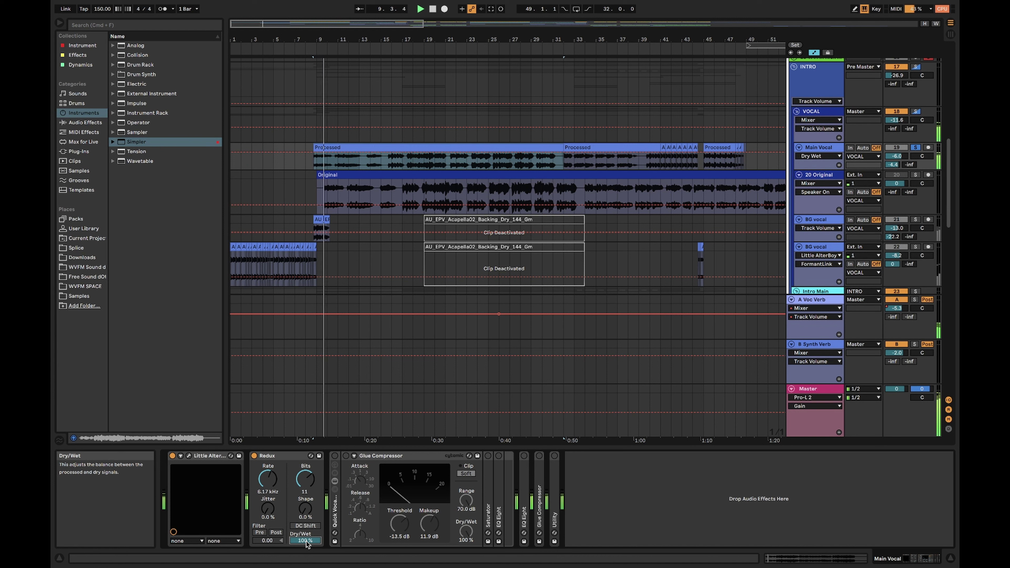
drag(305, 540, 305, 555)
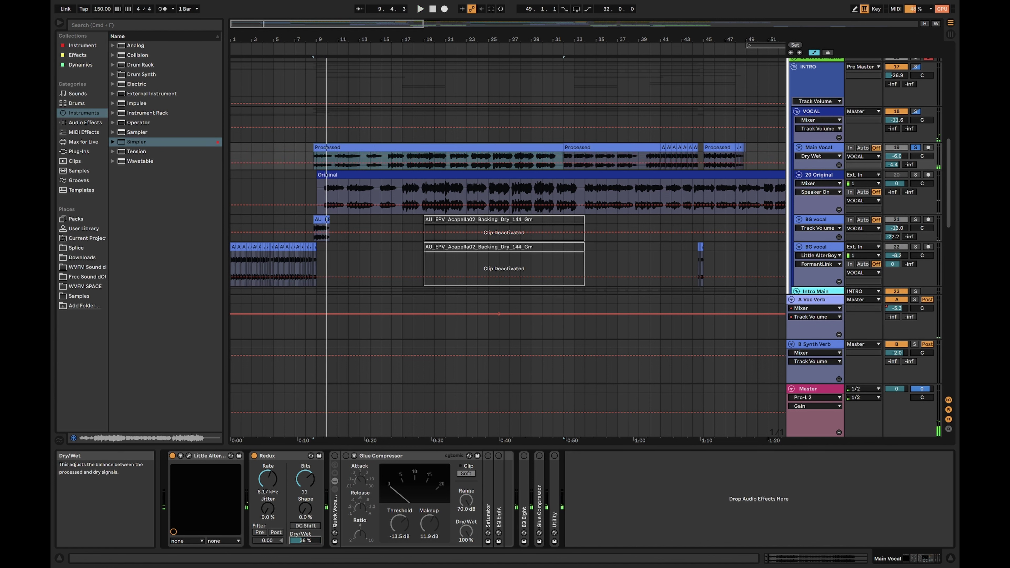
key(space)
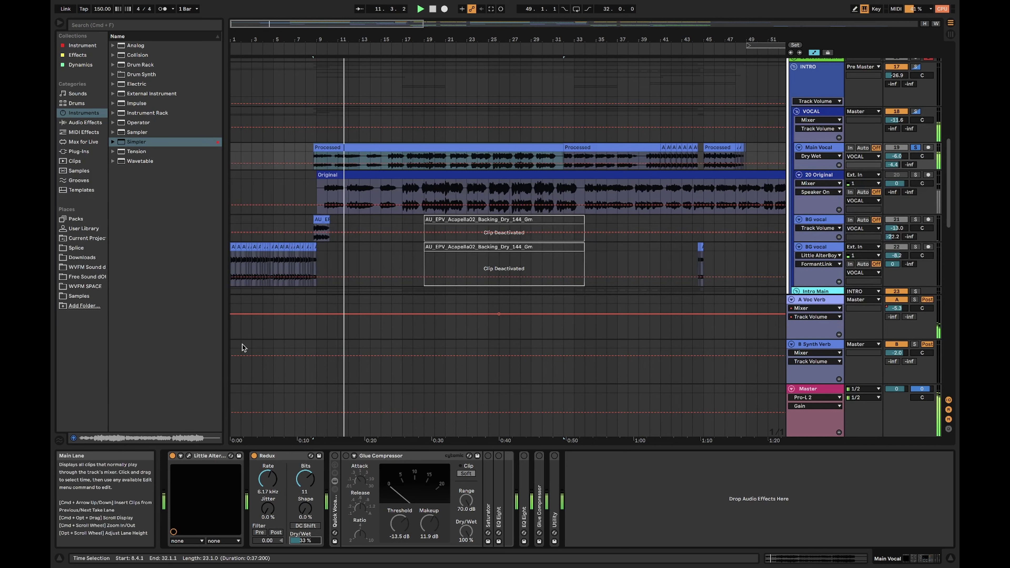
key(space)
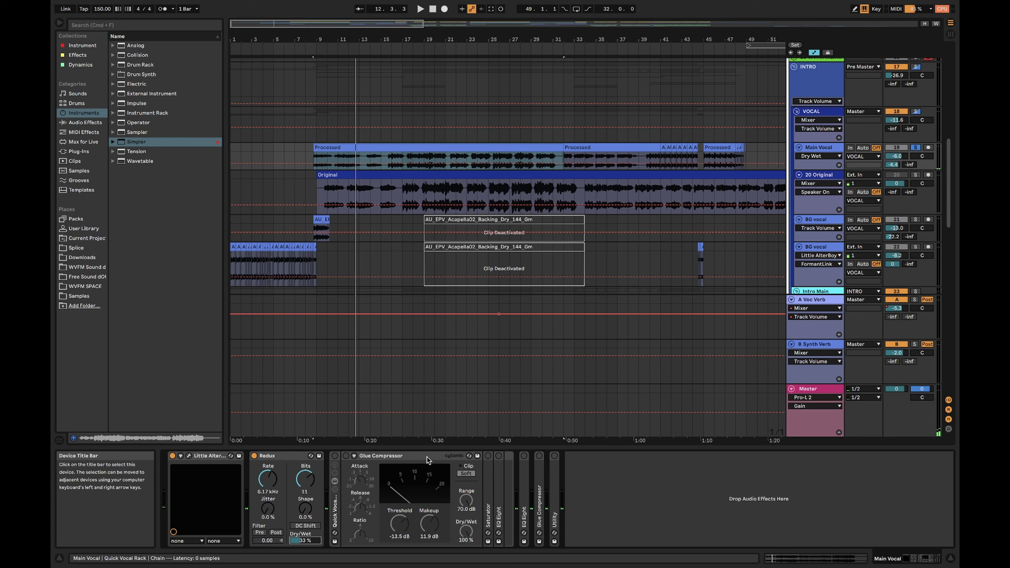
Reactivate the Quick Vocal Rack with its Glue Compressor and play the main vocal through them
click(335, 455)
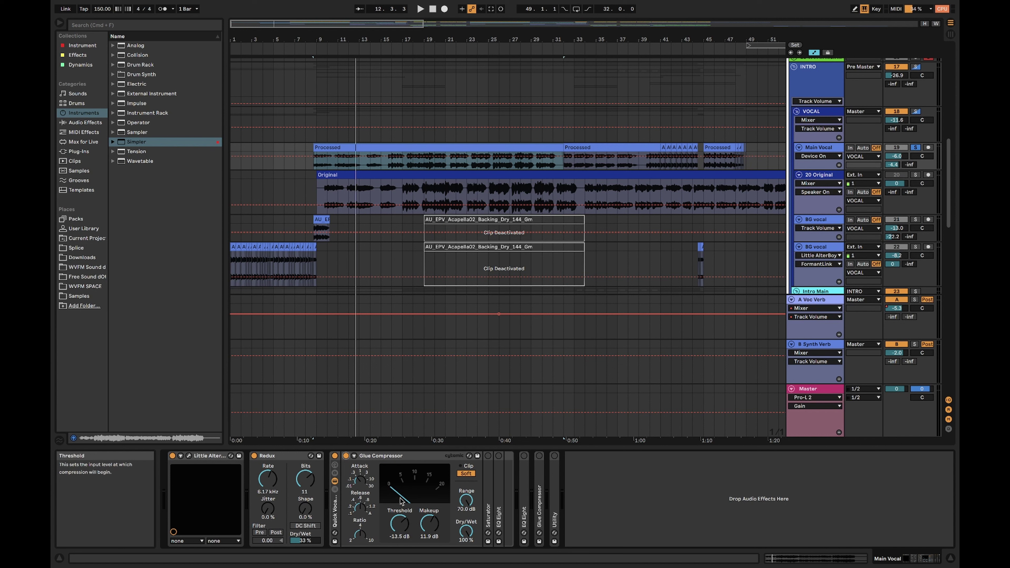
click(405, 459)
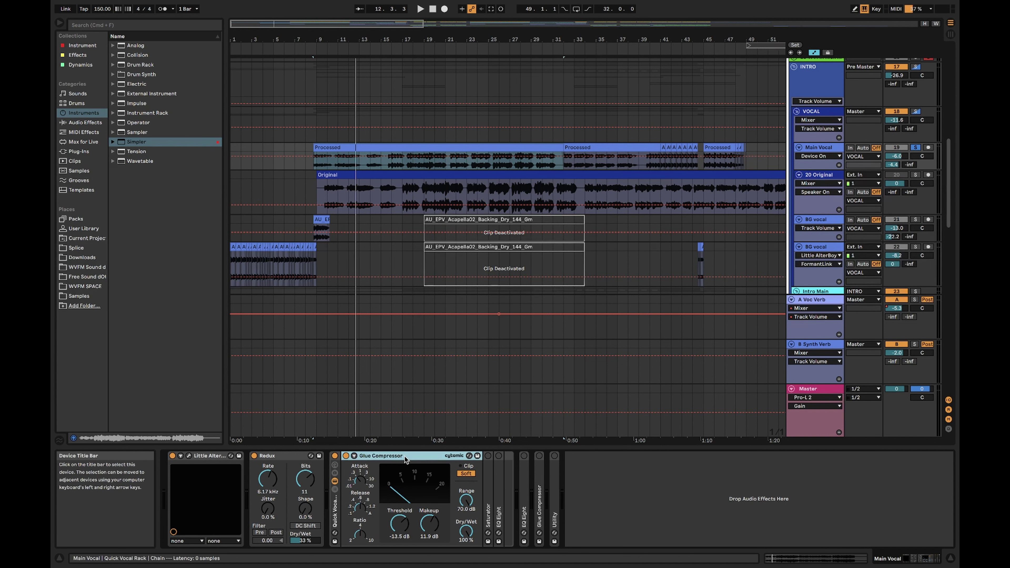
key(space)
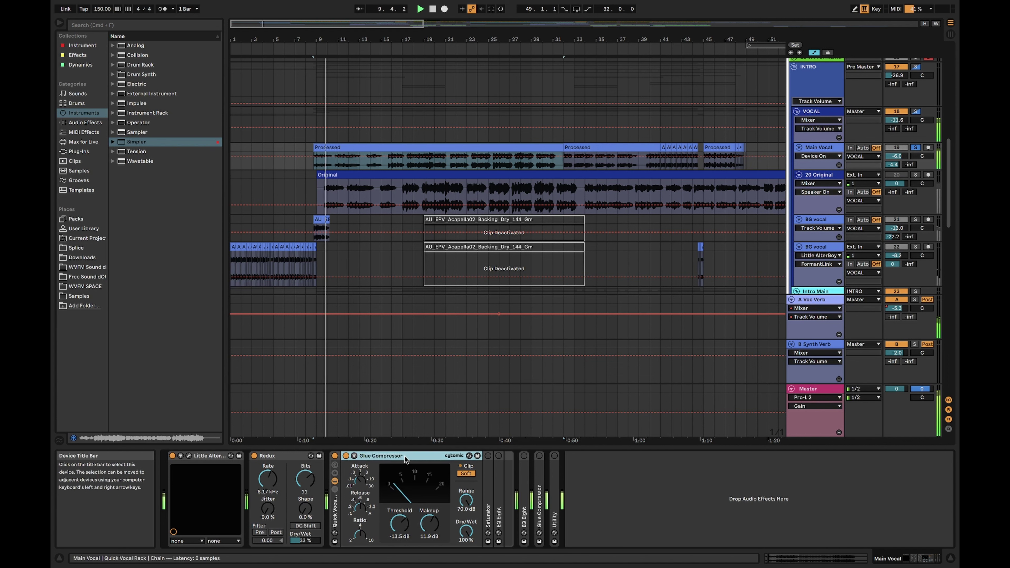
key(space)
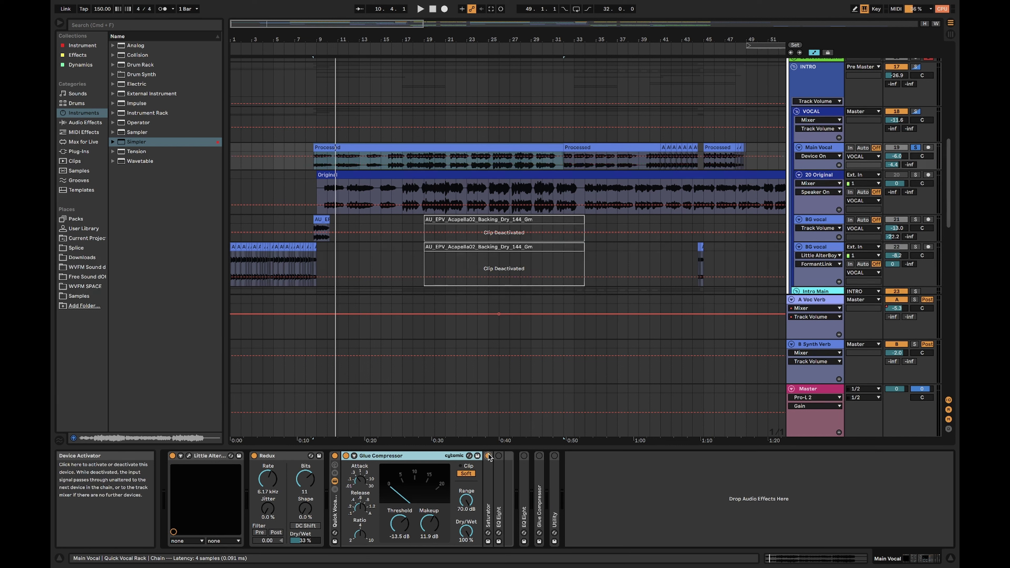
Expand the Saturator and the first EQ Eight, and compare the vocal with that EQ bypassed and active
double_click(489, 473)
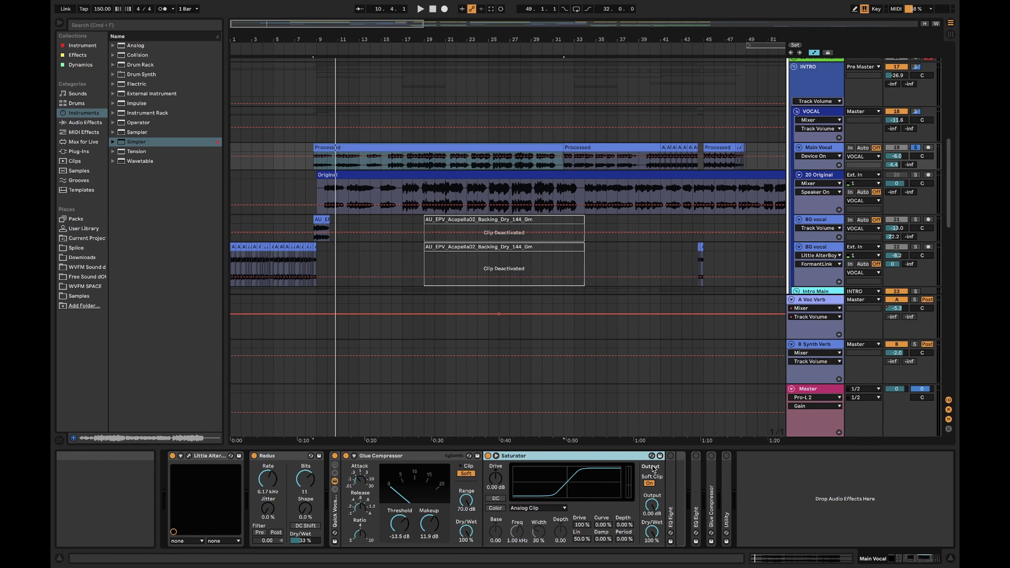
double_click(671, 490)
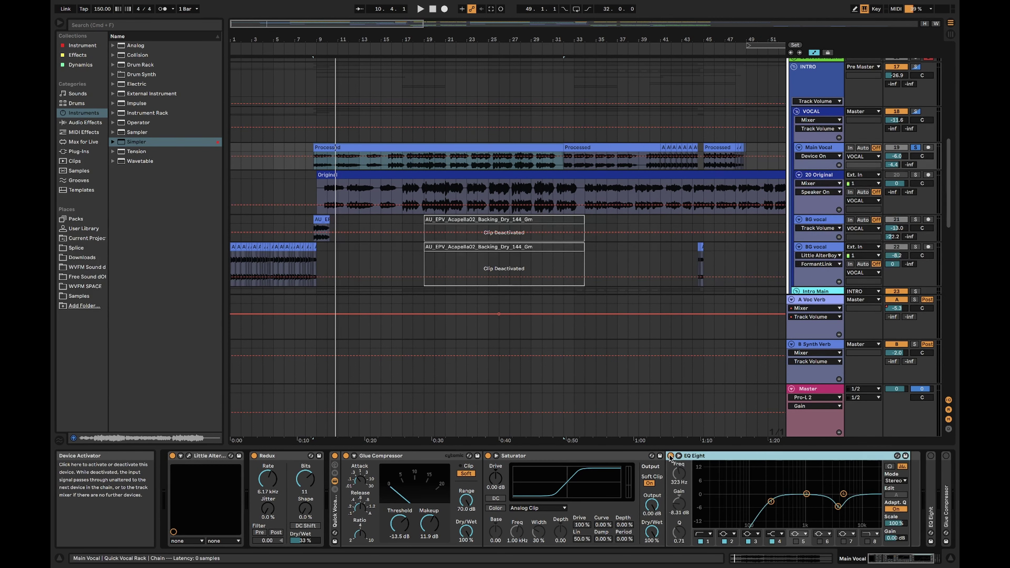
key(space)
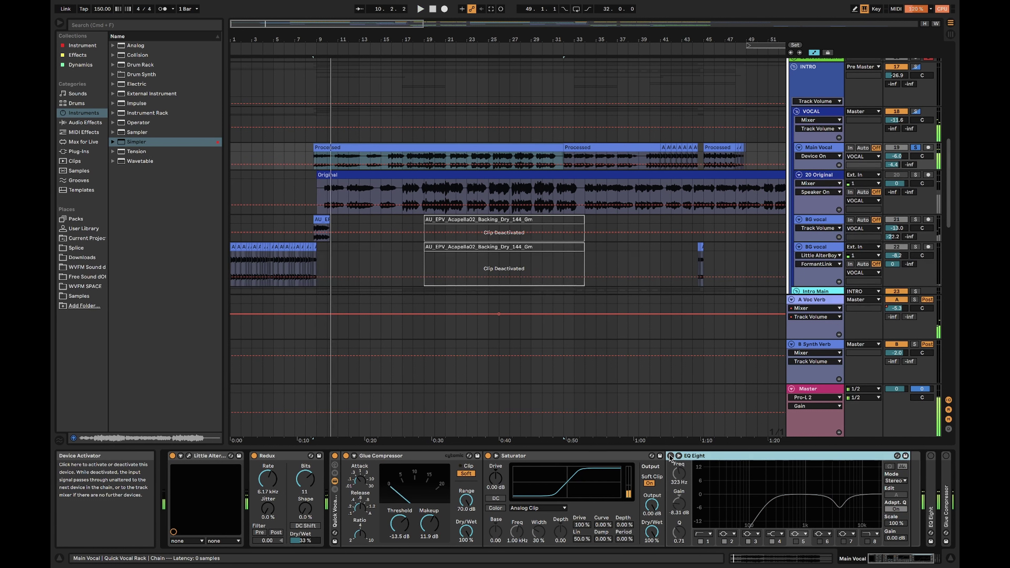
click(671, 456)
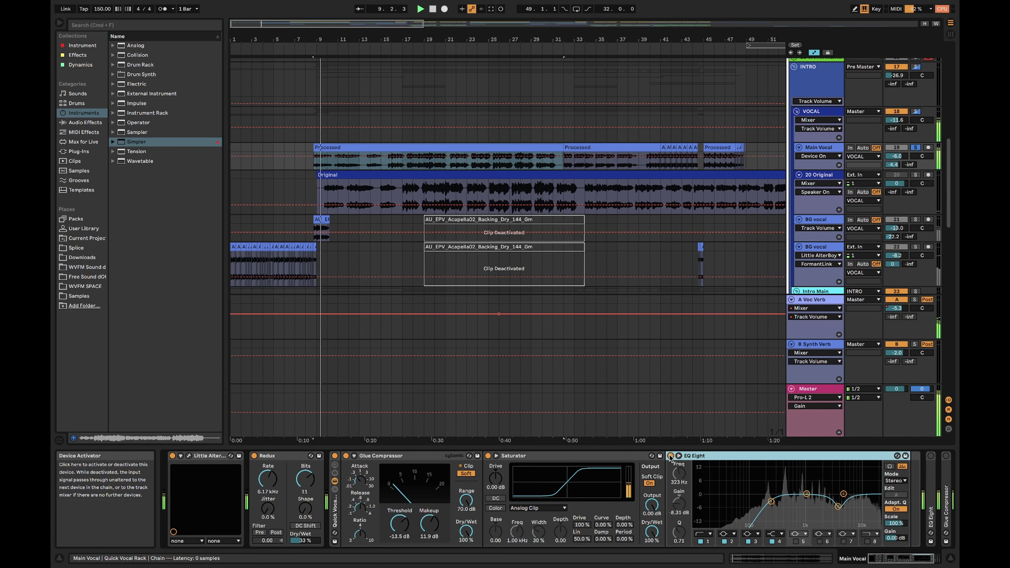
key(space)
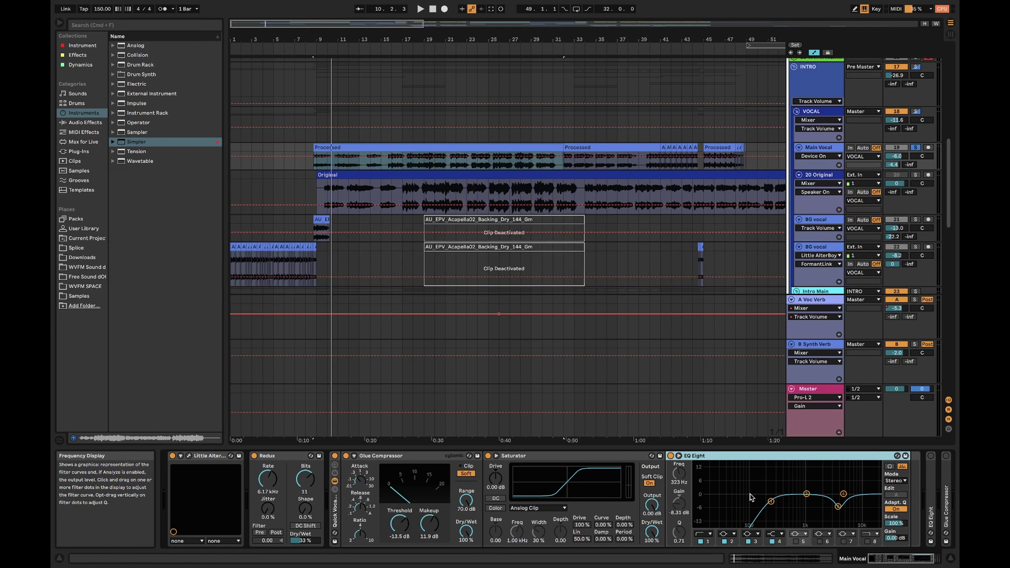
Collapse the first EQ Eight, reactivate the second EQ Eight and play the vocal through it before collapsing it too
double_click(744, 457)
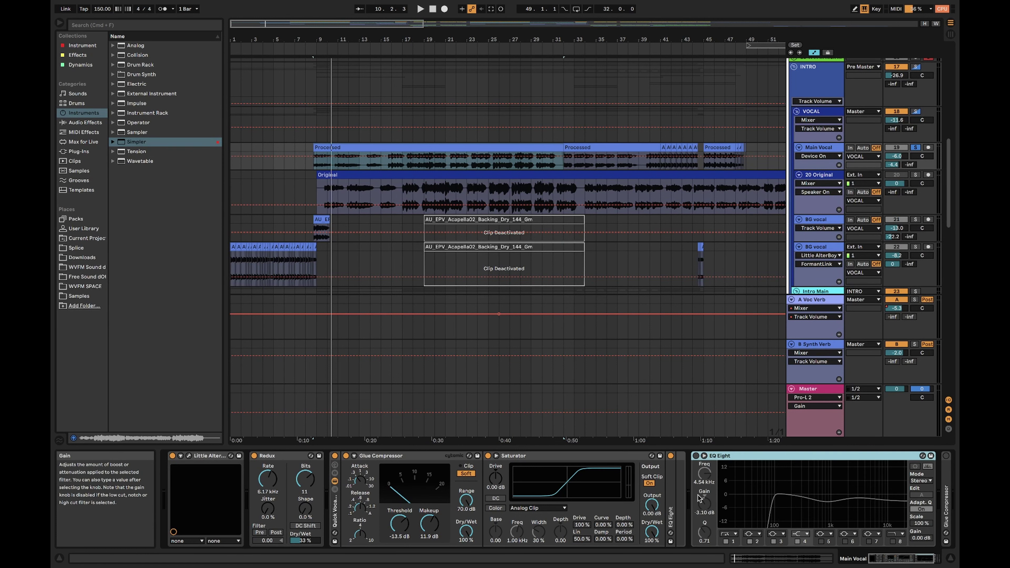
click(696, 456)
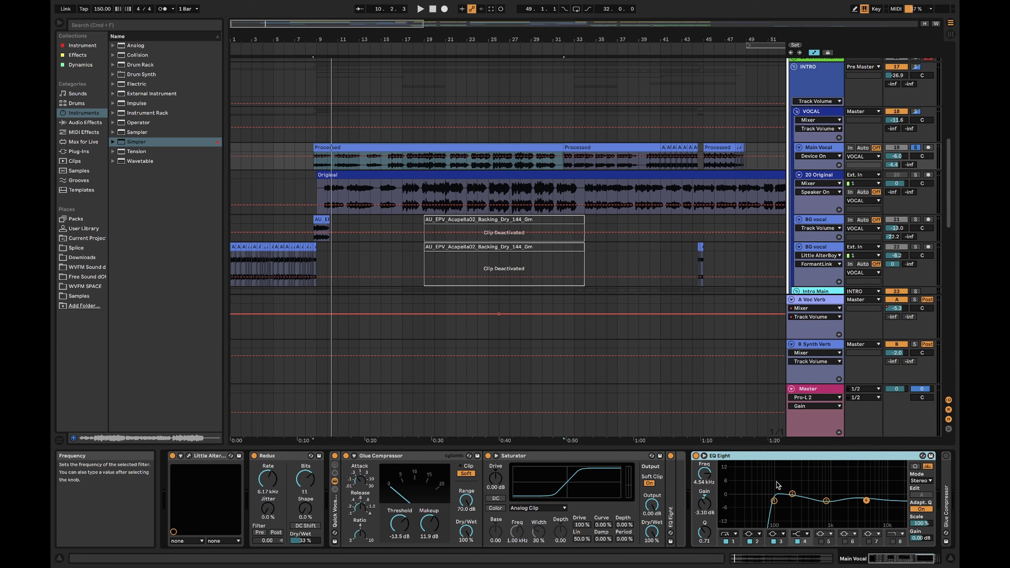
key(space)
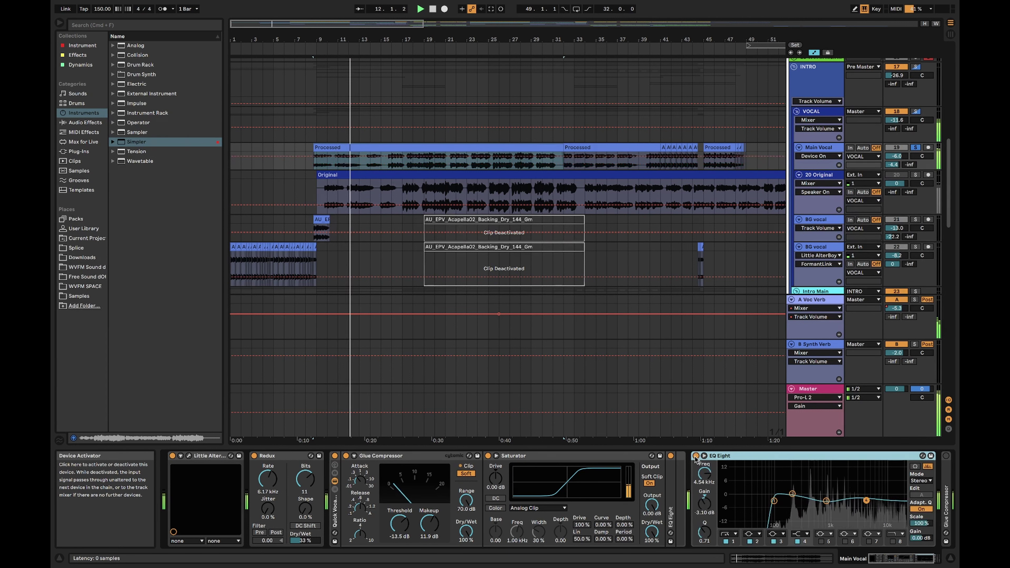
double_click(732, 455)
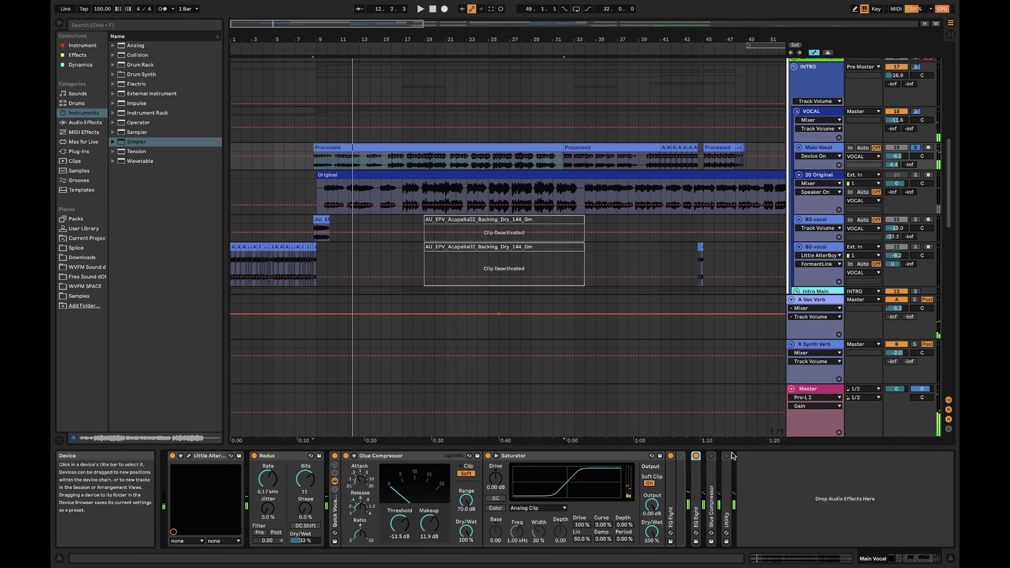
Expand and reactivate the second Glue Compressor, after the EQs, and play the main vocal through it
double_click(710, 479)
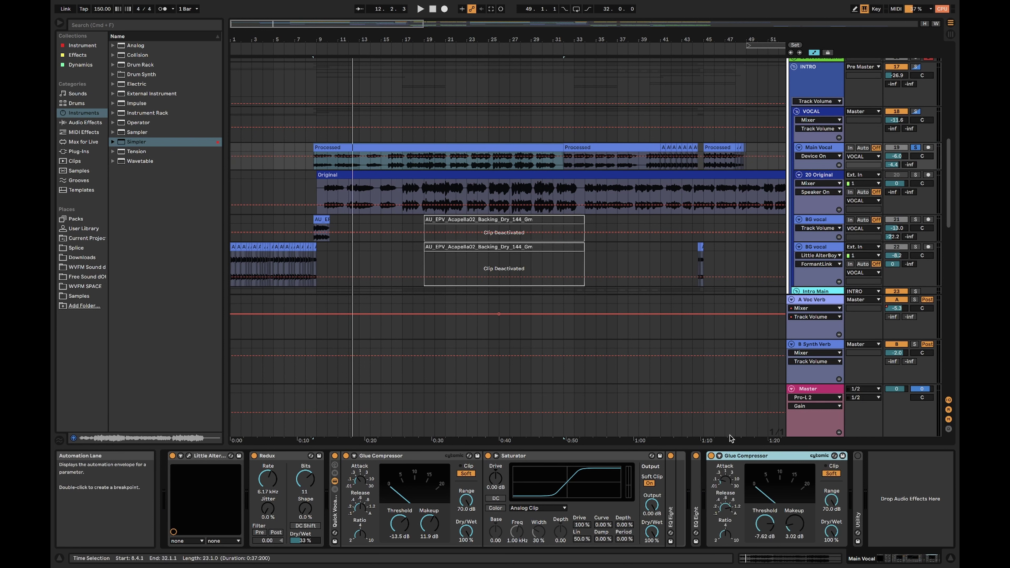
key(space)
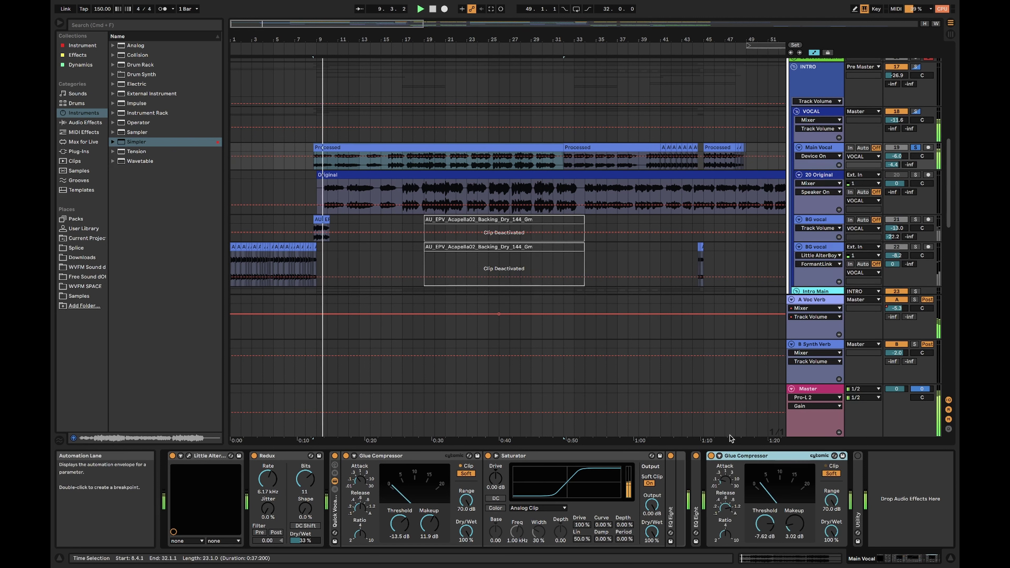
key(space)
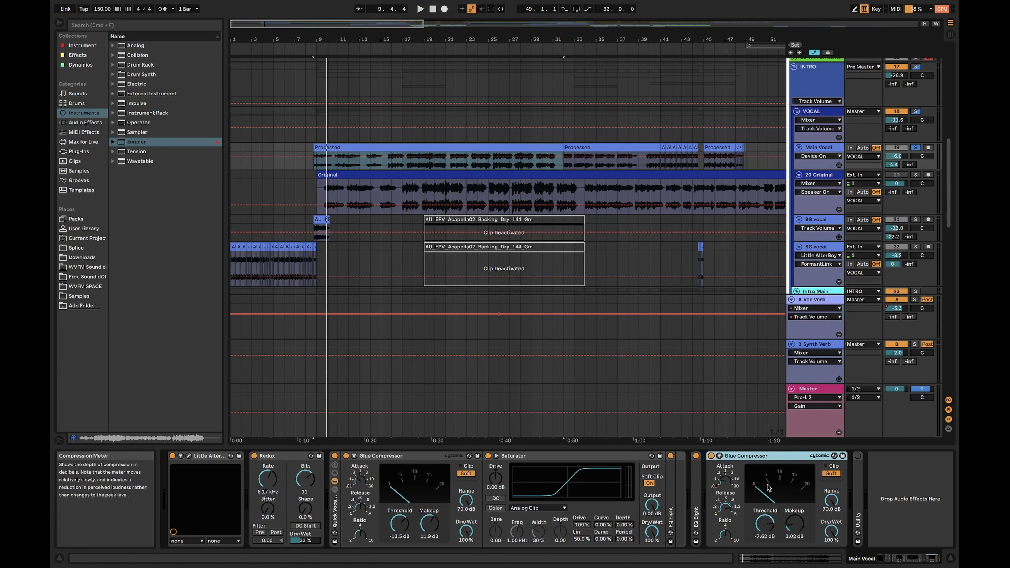
Expand and reactivate Utility, audition different stereo widths on the main vocal and set the width to 31%
double_click(856, 472)
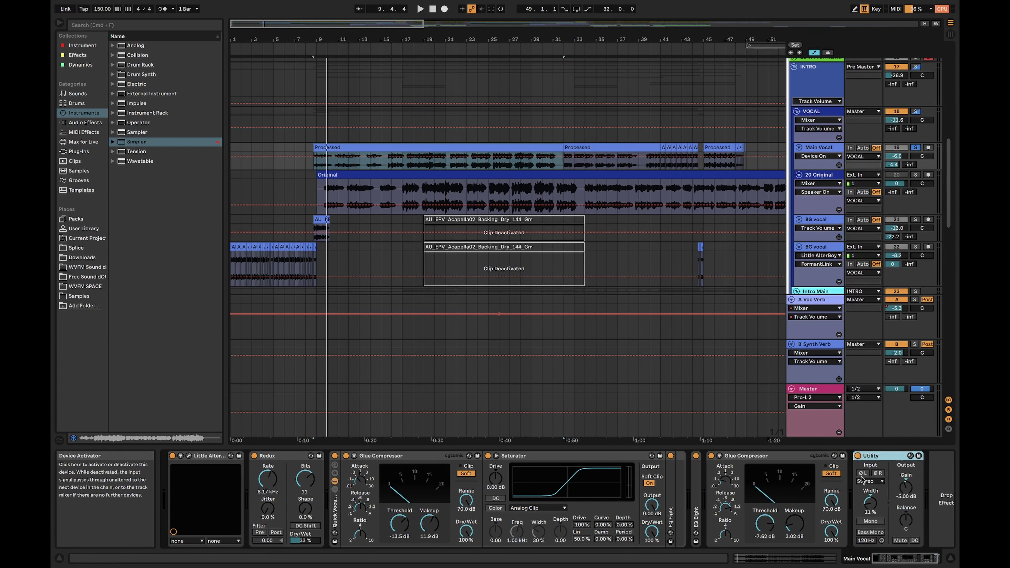
key(space)
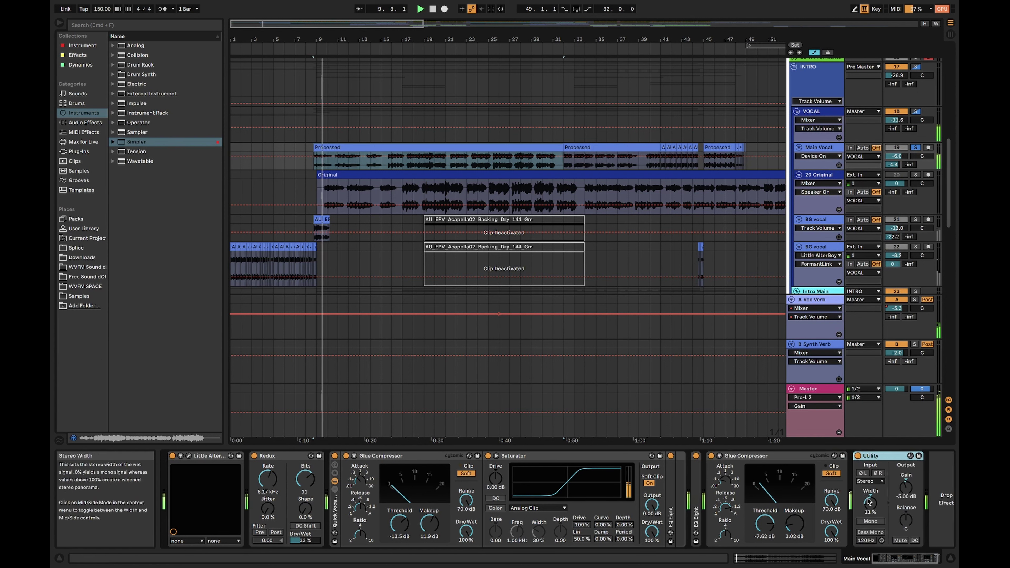
mouse_move(864, 497)
mouse_down()
mouse_move(863, 477)
mouse_move(870, 503)
mouse_up()
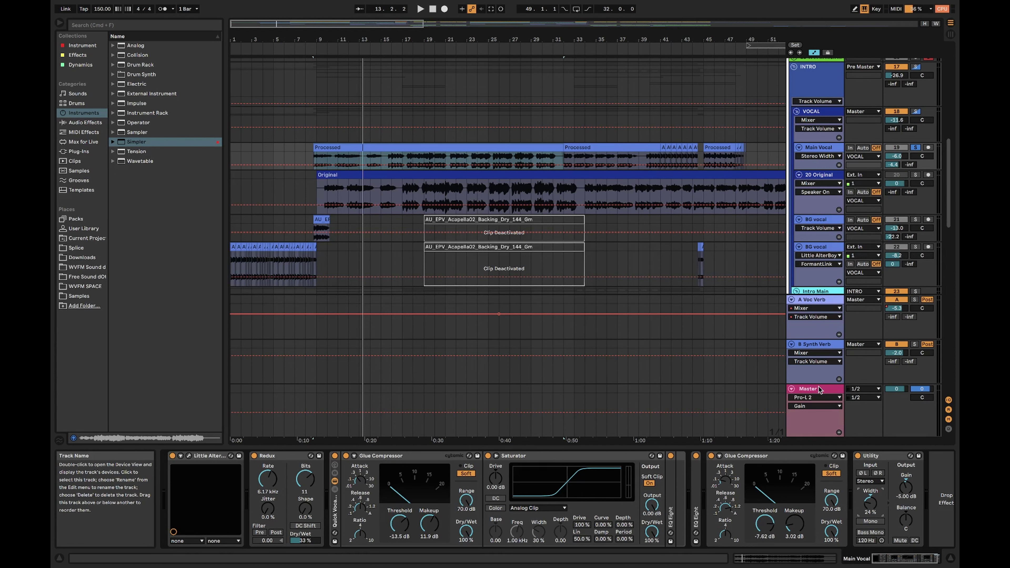
mouse_move(869, 503)
mouse_down()
mouse_move(870, 485)
mouse_move(869, 494)
mouse_up()
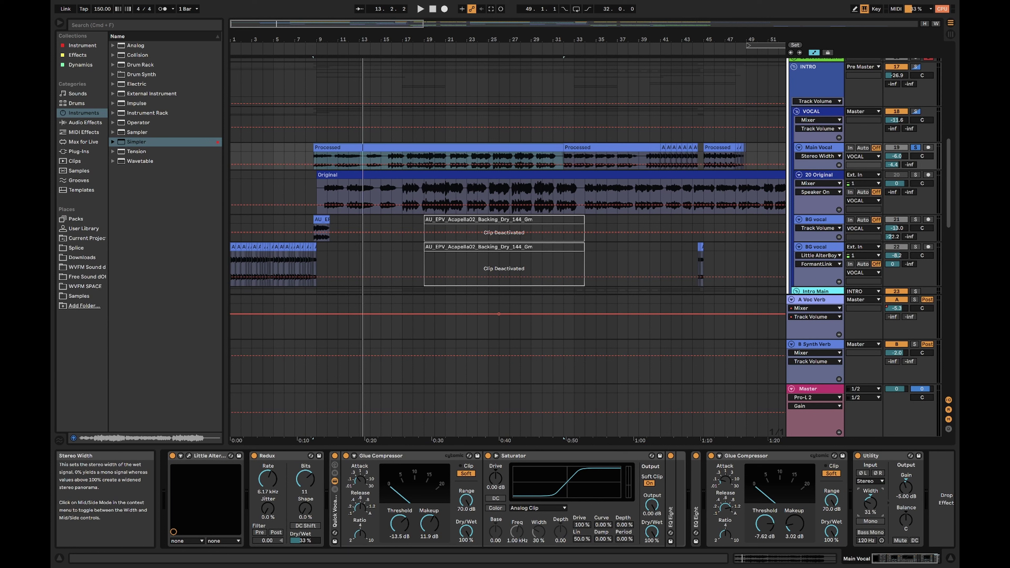
Collapse Utility, add the Voxengo MSED plug-in after it on the Main Vocal track and play the vocal
double_click(876, 455)
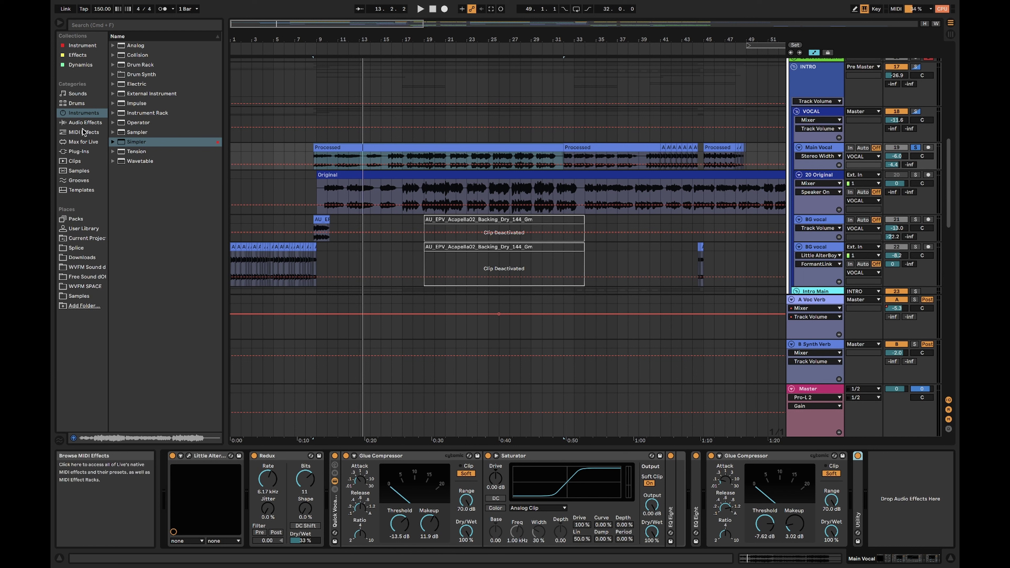
click(72, 152)
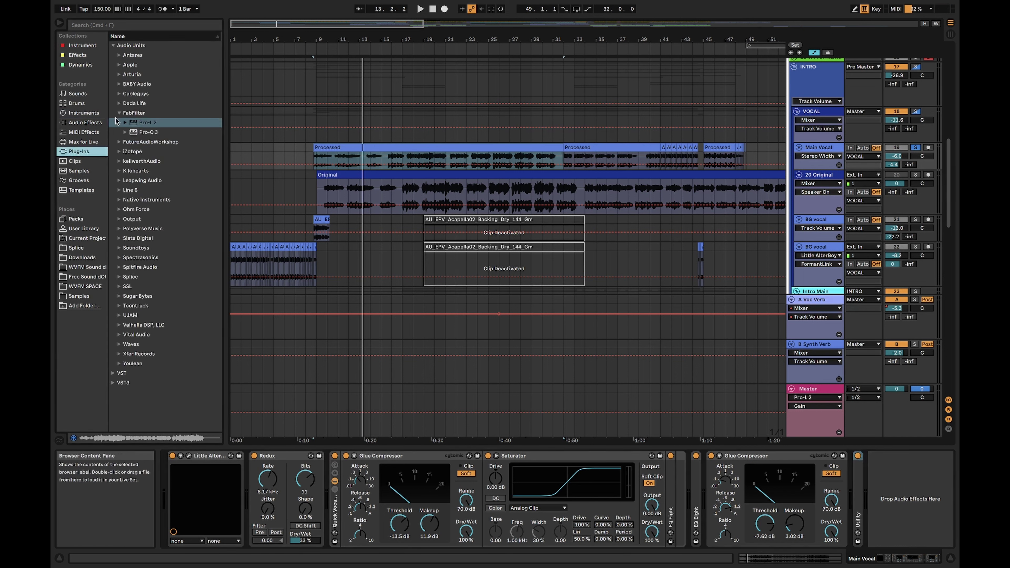
drag(116, 118, 891, 513)
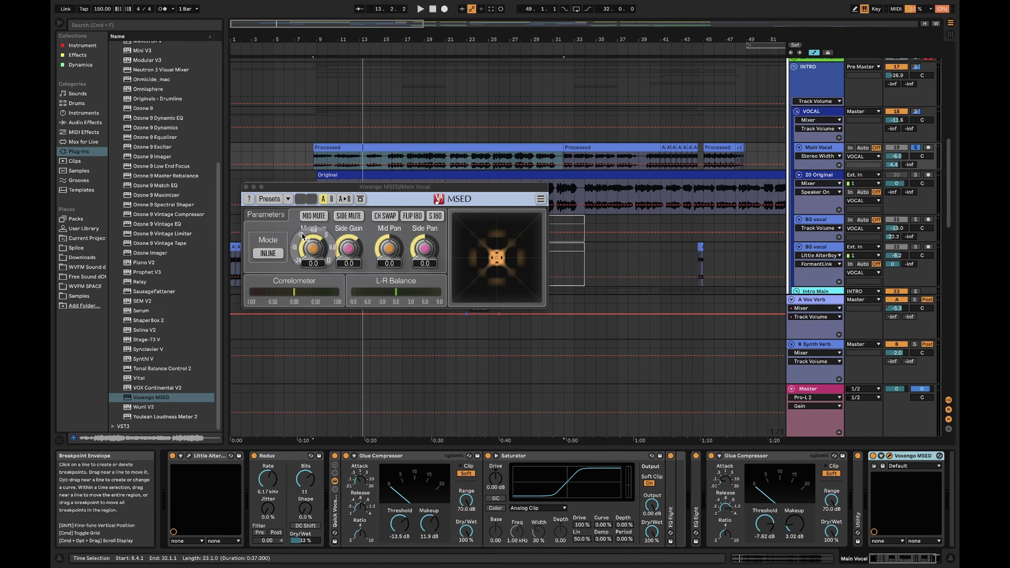
key(space)
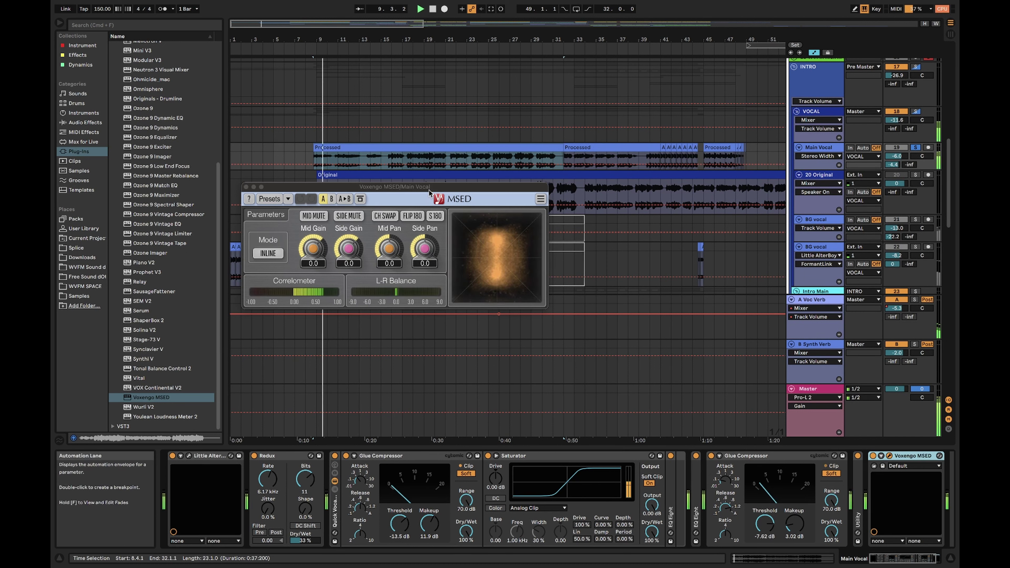
Audition different side gain levels in MSED while the vocal plays, leave the side gain at -2.9 and close the plug-in window
mouse_move(349, 249)
mouse_down()
mouse_move(348, 270)
mouse_move(344, 252)
mouse_up()
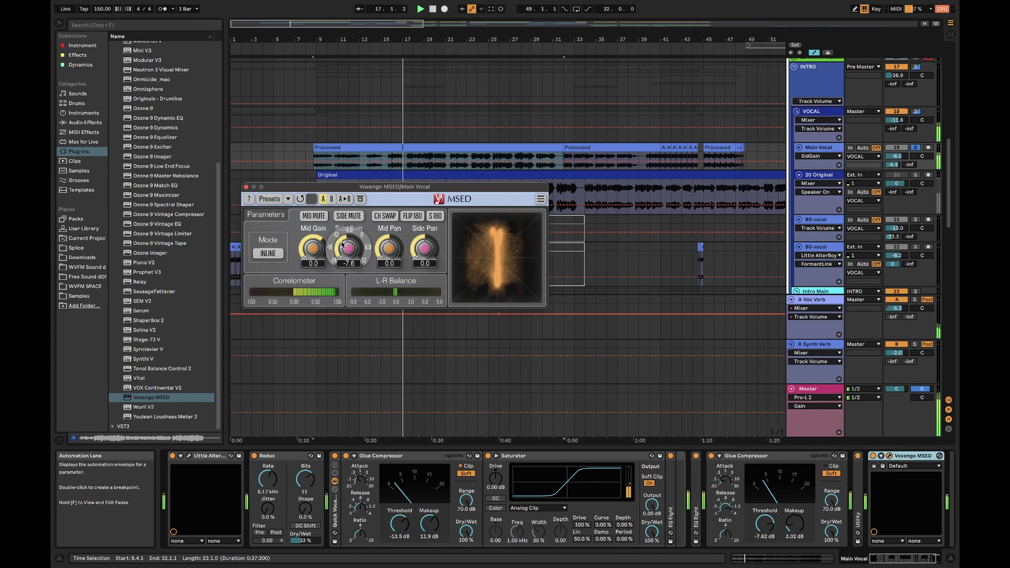
drag(341, 244, 341, 226)
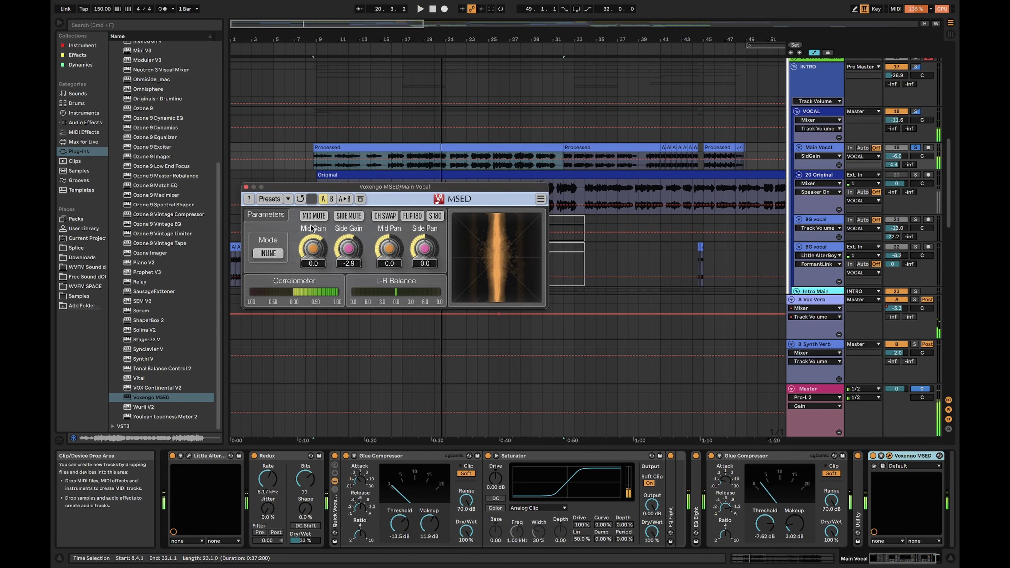
click(246, 186)
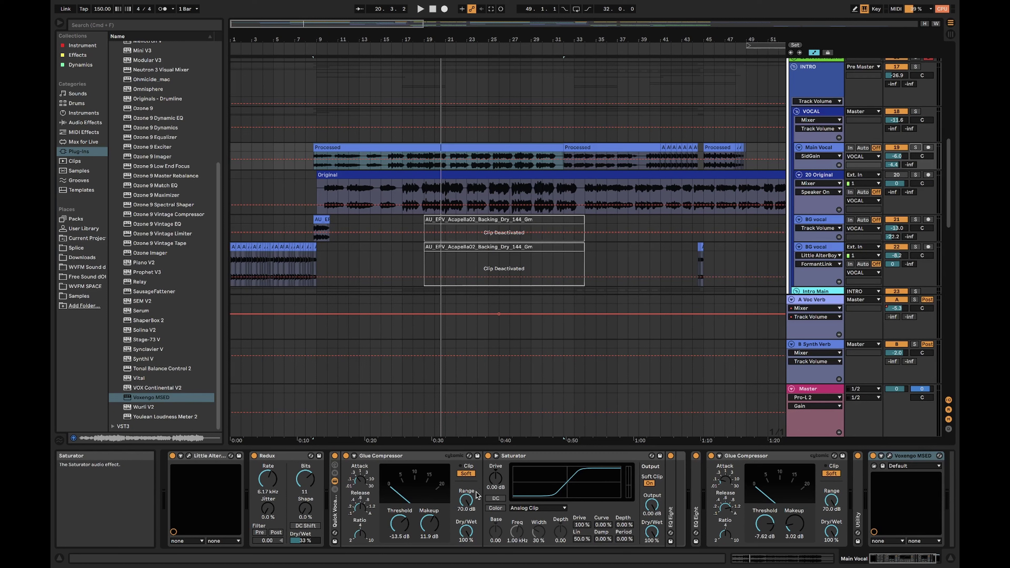
Collapse the first Glue Compressor, Saturator and the second Glue Compressor in the Main Vocal device chain
double_click(390, 455)
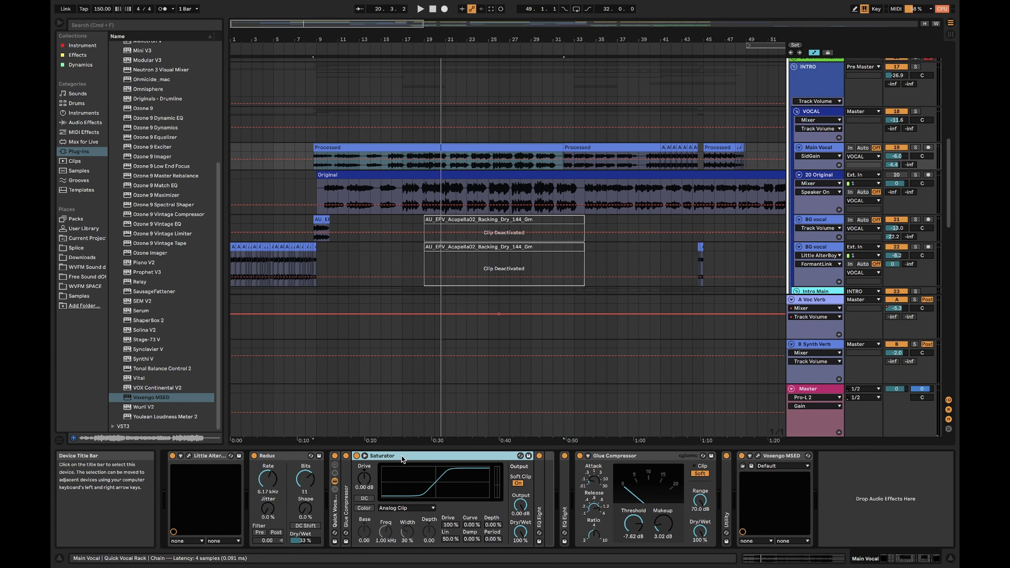
double_click(401, 456)
double_click(421, 455)
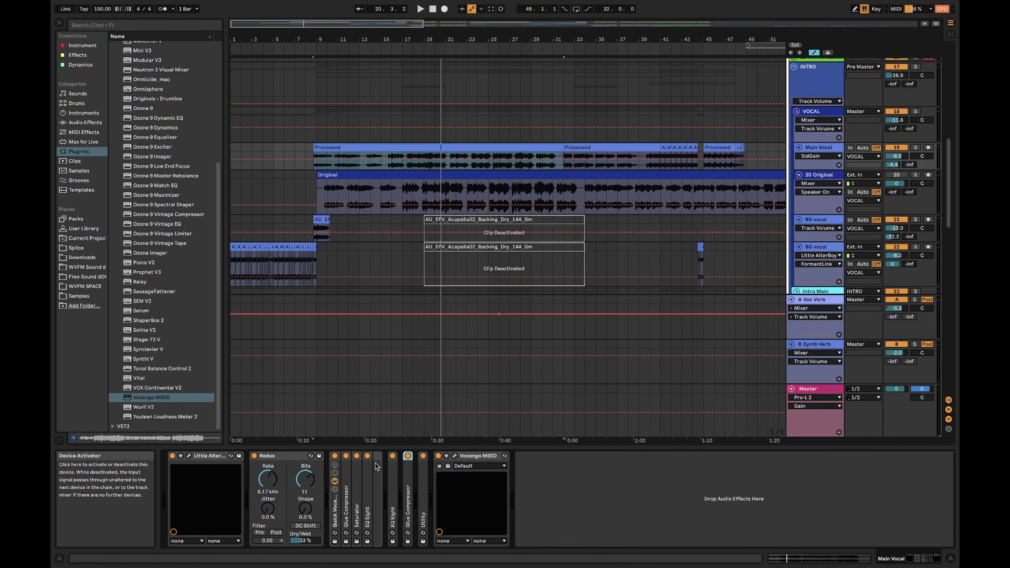
Bypass the first Glue Compressor, Saturator and the second Glue Compressor on the Main Vocal track, keeping the Quick Vocal rack active
click(334, 455)
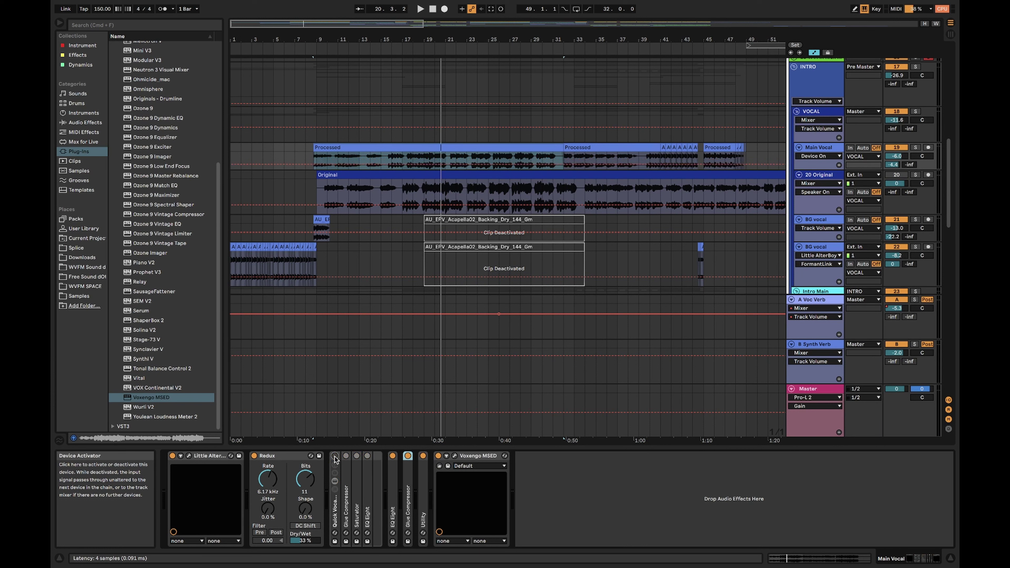
click(335, 456)
click(346, 456)
click(357, 456)
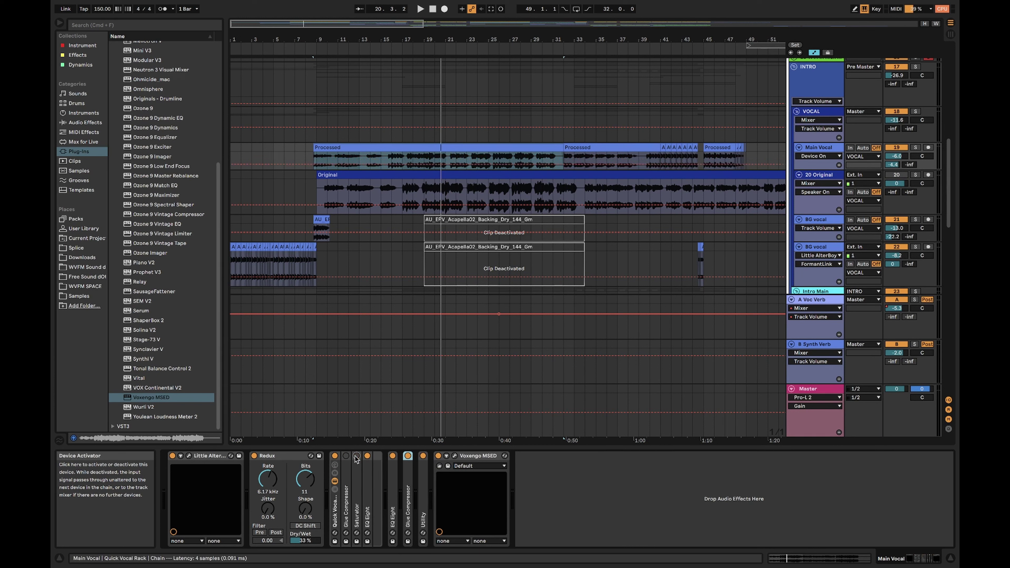
click(408, 456)
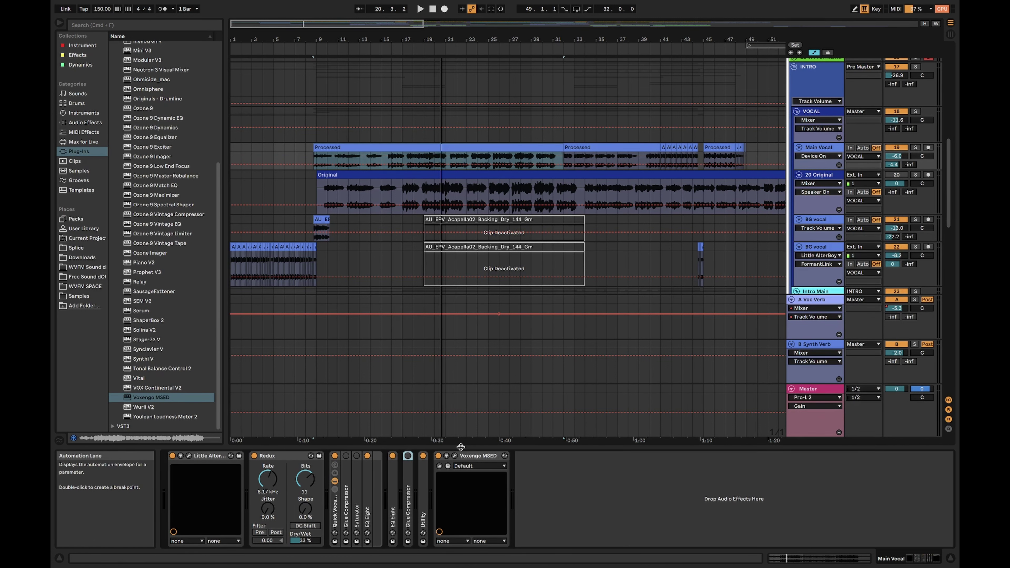
Delete Voxengo MSED, play the vocal without compression and raise the Main Vocal track volume to about -1.6 dB
click(471, 458)
key(space)
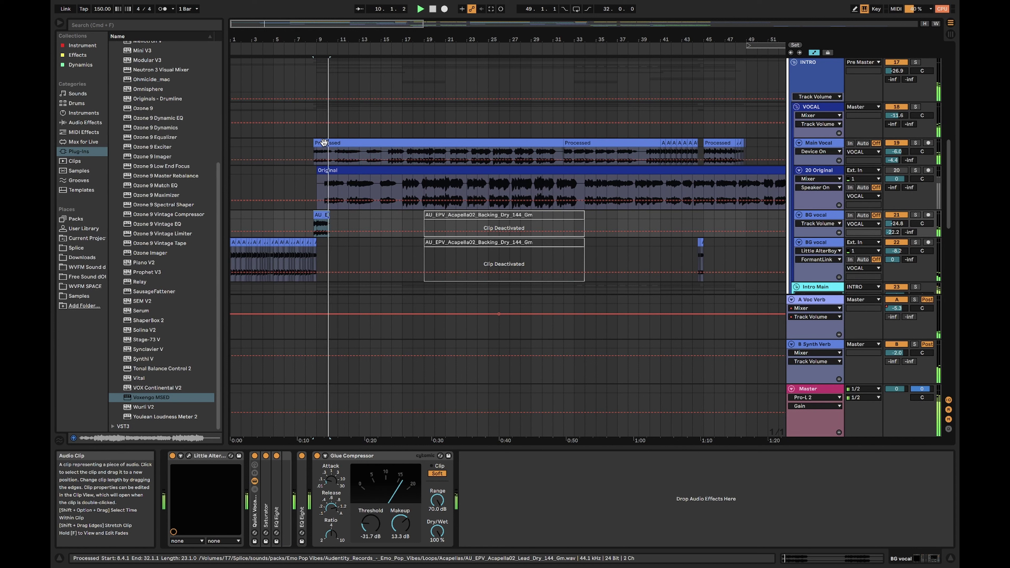
drag(896, 152, 896, 160)
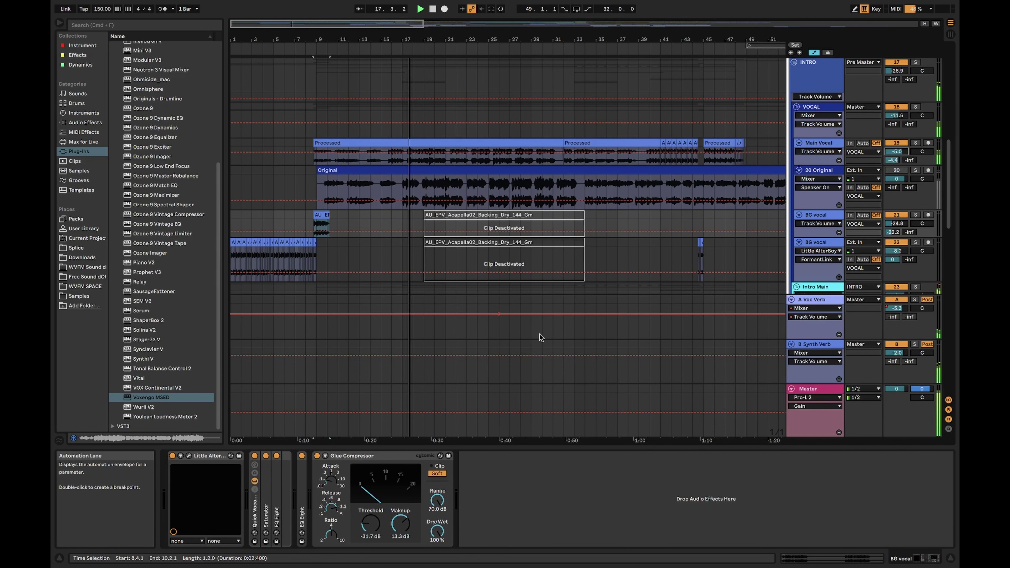
drag(896, 151, 896, 143)
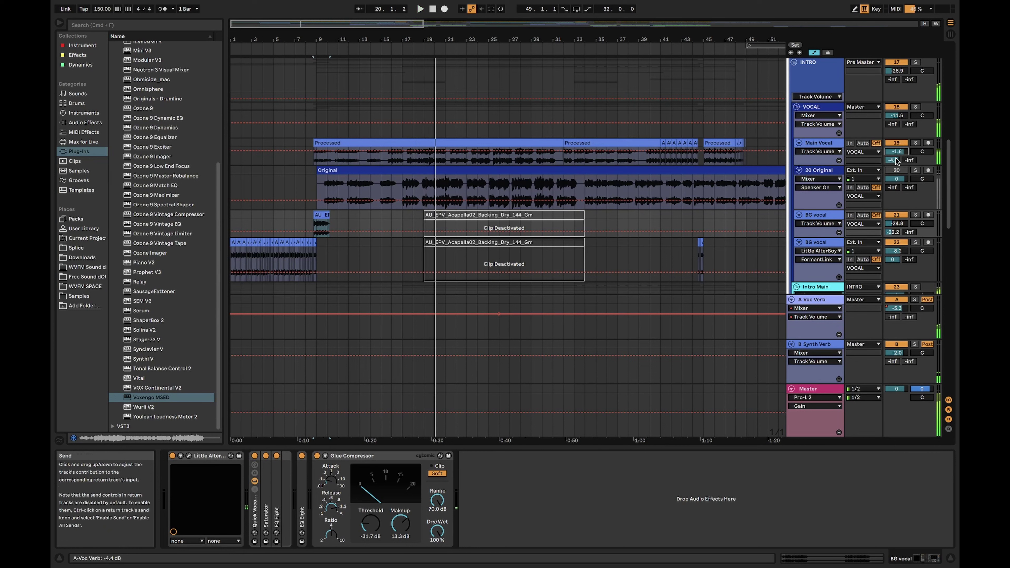
Reactivate the first Glue Compressor, Saturator and the second Glue Compressor on the Main Vocal track
click(813, 144)
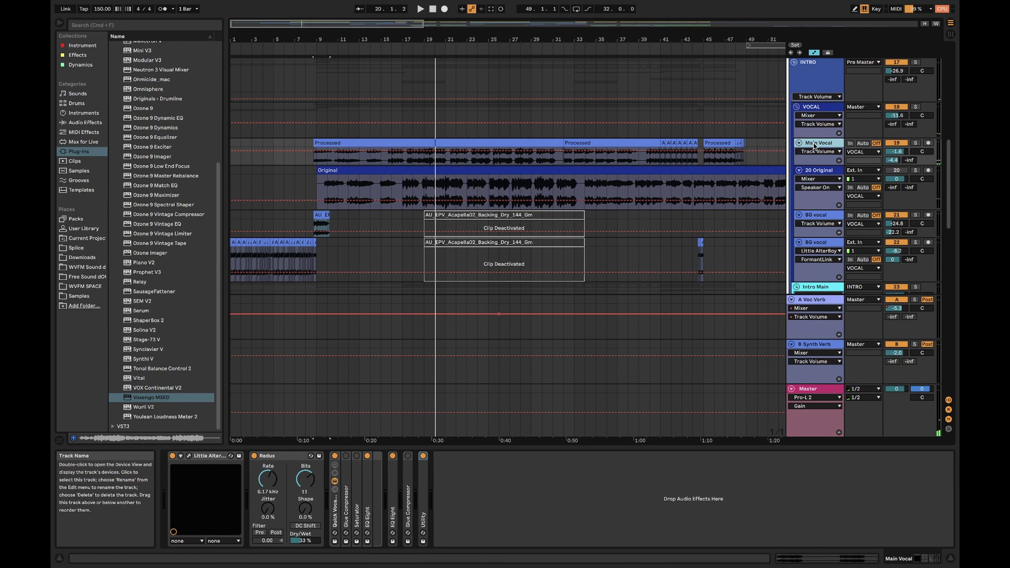
click(346, 456)
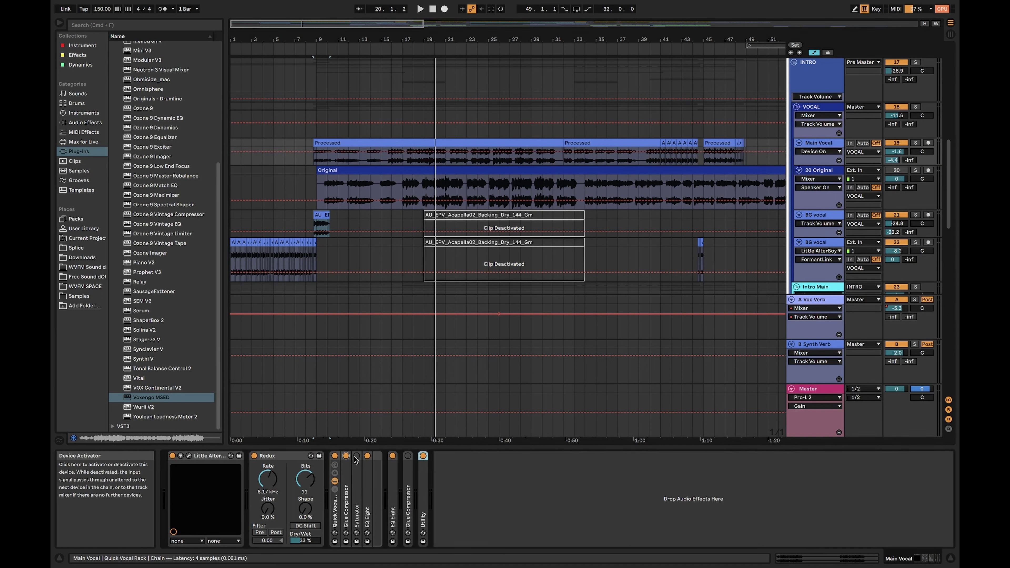
click(407, 455)
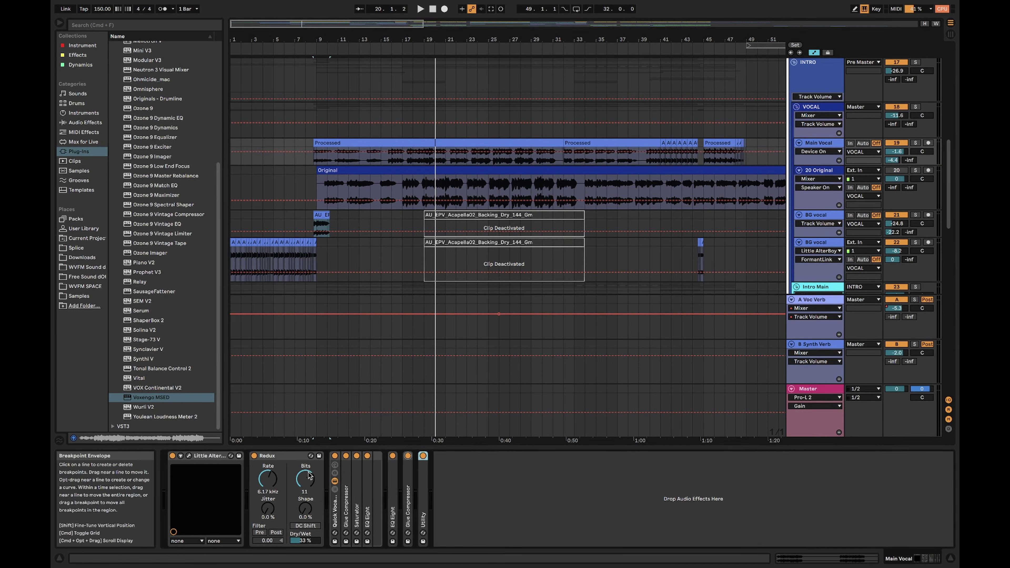
Set the Main Vocal track volume to -6.9 dB, select its first Processed clip and play it
drag(897, 151, 897, 157)
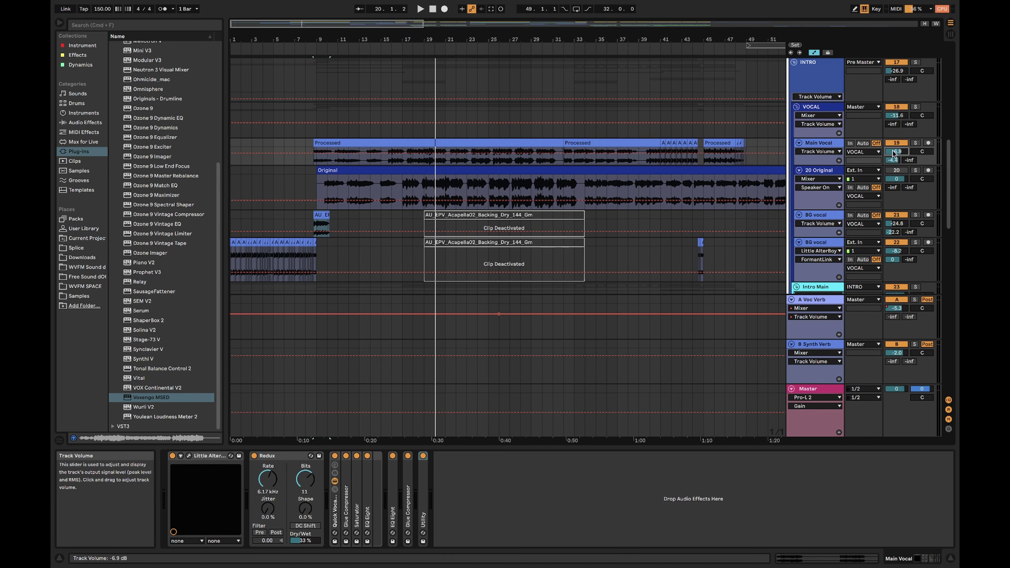
click(357, 143)
key(space)
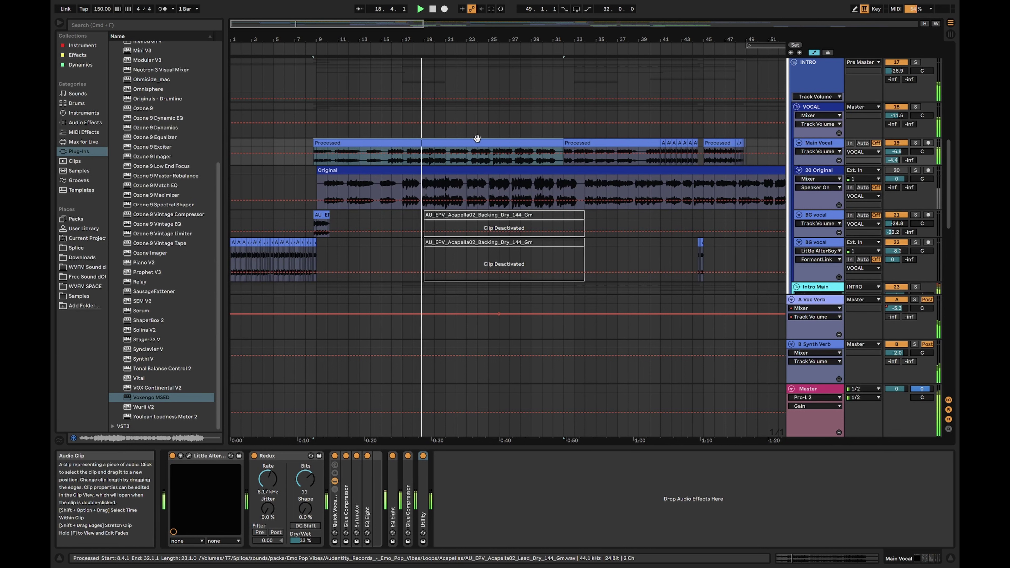
Look through the vocal and Intro Main synth tracks beyond the first section for another vocal example
scroll(552, 133, right, 10)
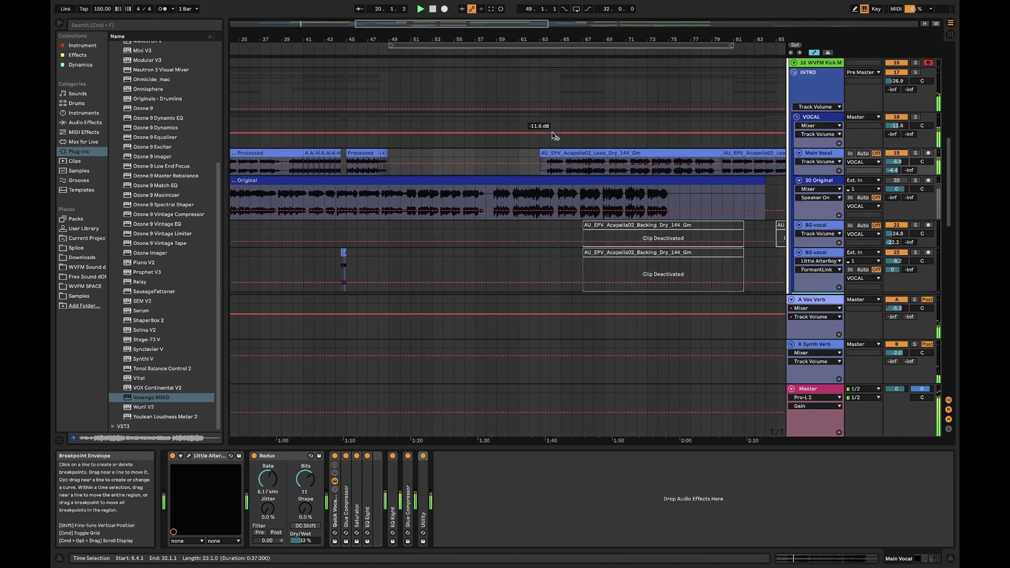
scroll(552, 133, right, 8)
scroll(552, 133, down, 5)
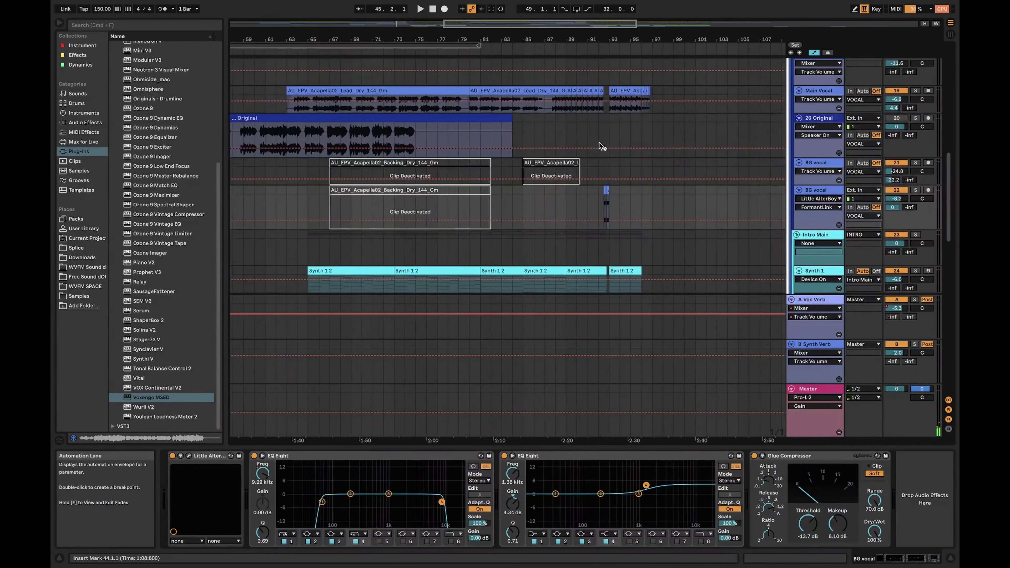
scroll(599, 143, left, 20)
scroll(588, 144, down, 5)
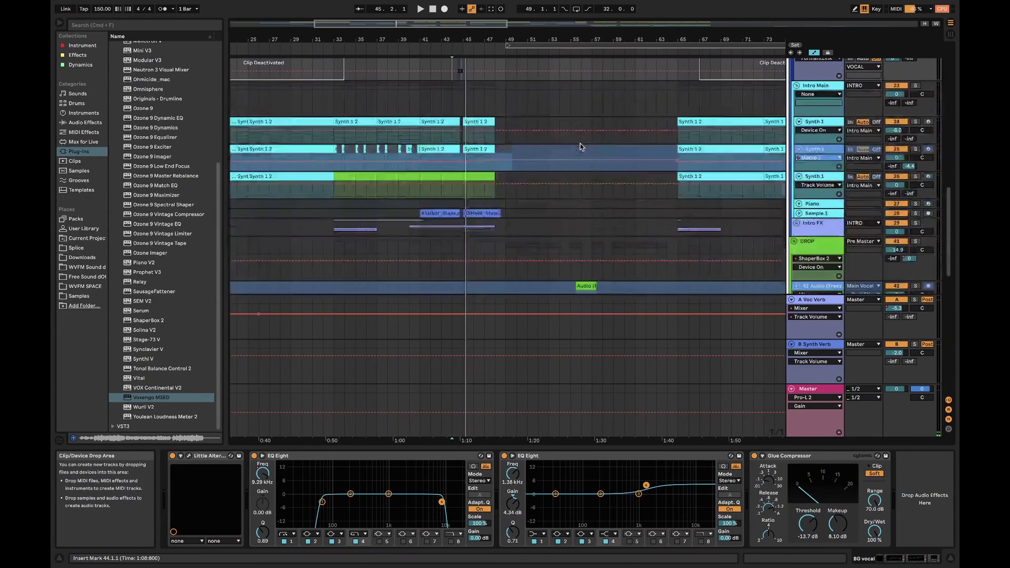
scroll(580, 146, up, 5)
scroll(579, 147, right, 4)
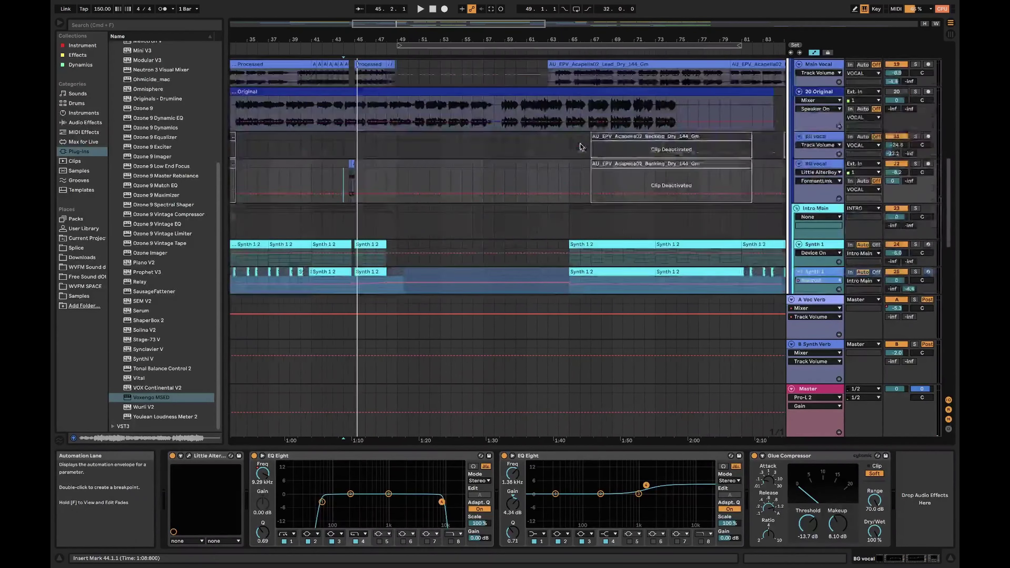
scroll(581, 146, right, 3)
Examine the DROP group's vocal chop, Serum and Sub Bass tracks for an example passage, and play the arrangement from bar 81
scroll(581, 146, down, 15)
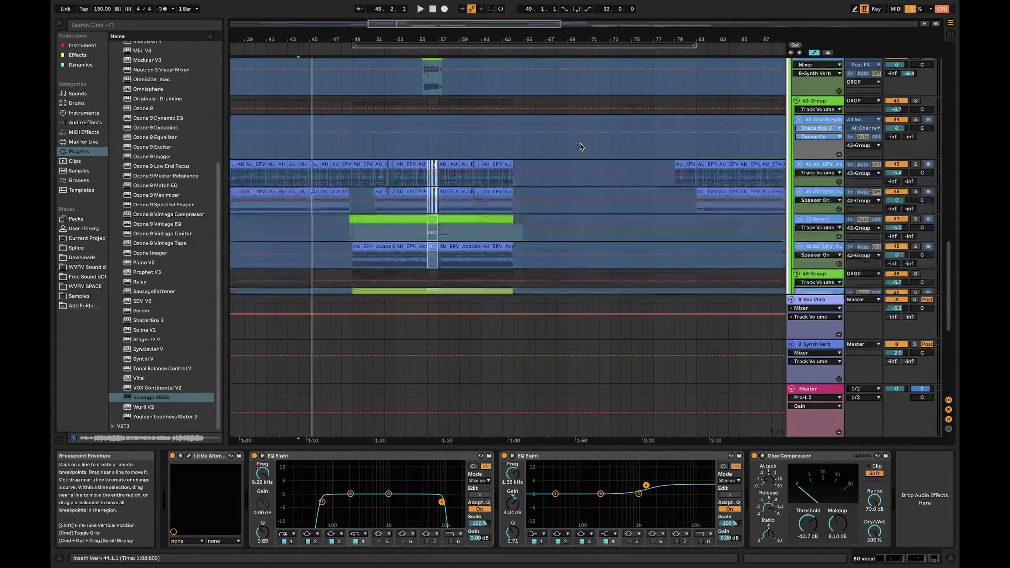
scroll(604, 162, down, 10)
scroll(604, 161, right, 3)
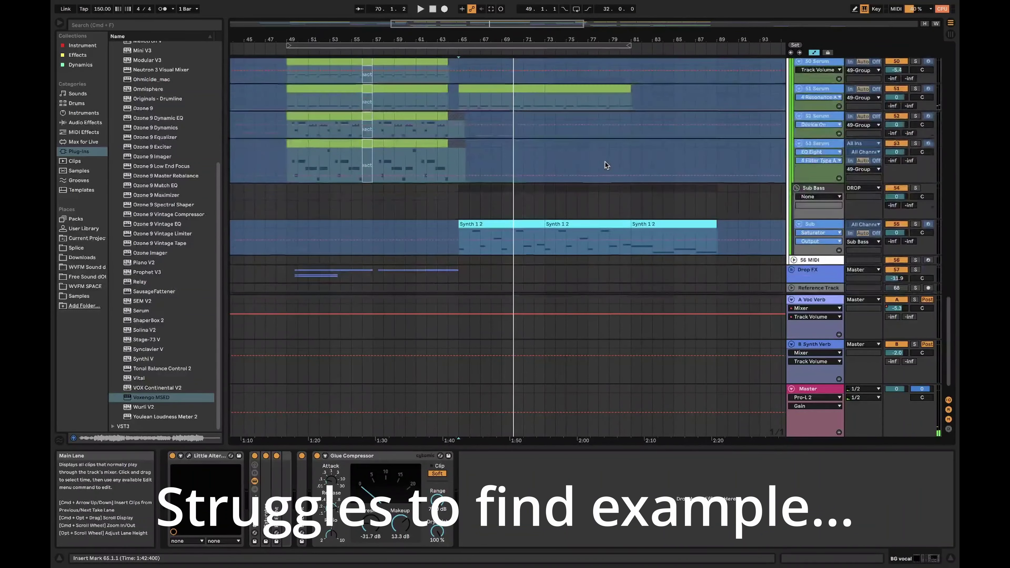
scroll(604, 163, down, 1)
scroll(604, 163, right, 3)
scroll(605, 163, up, 3)
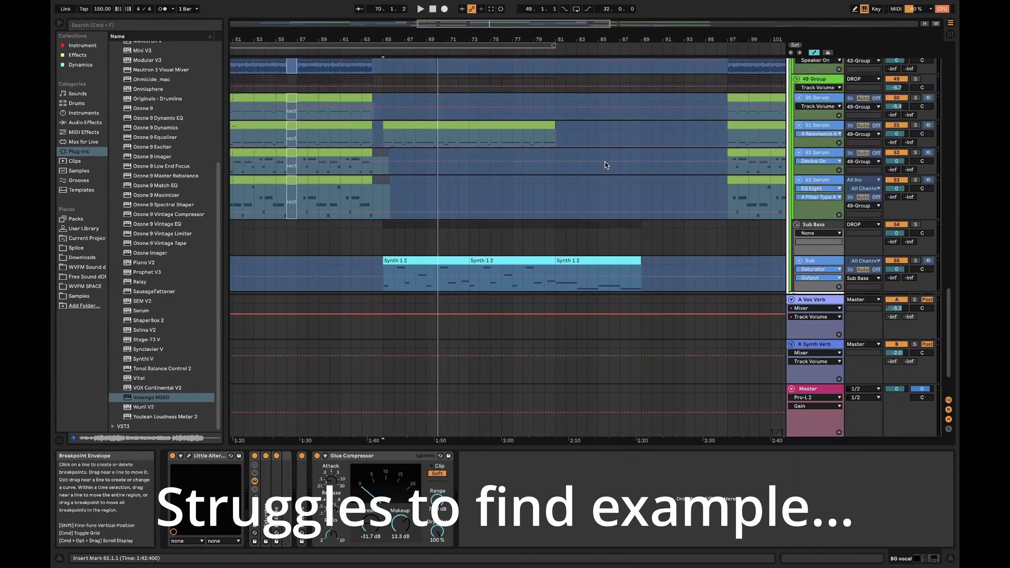
scroll(605, 163, up, 2)
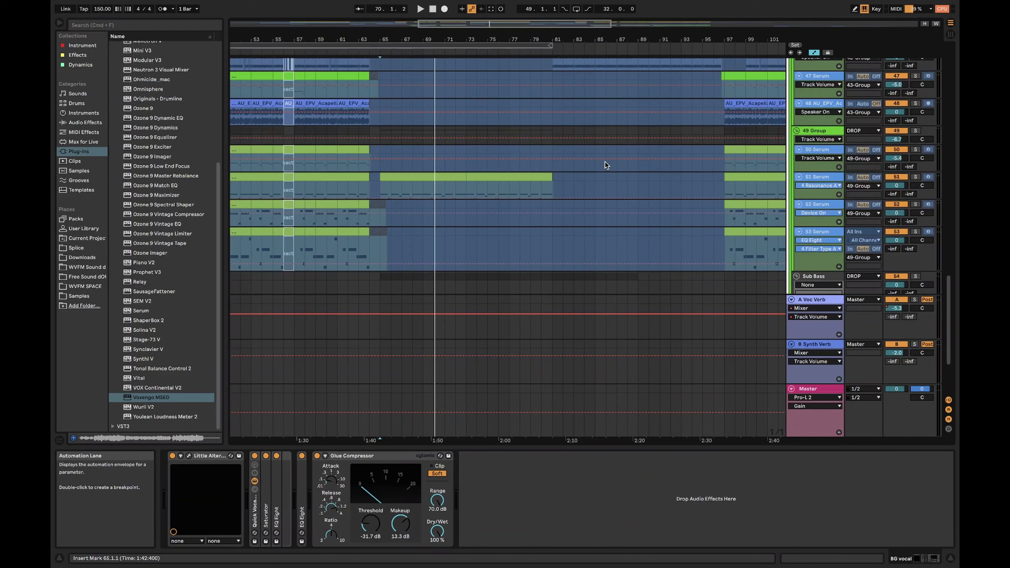
scroll(605, 162, up, 6)
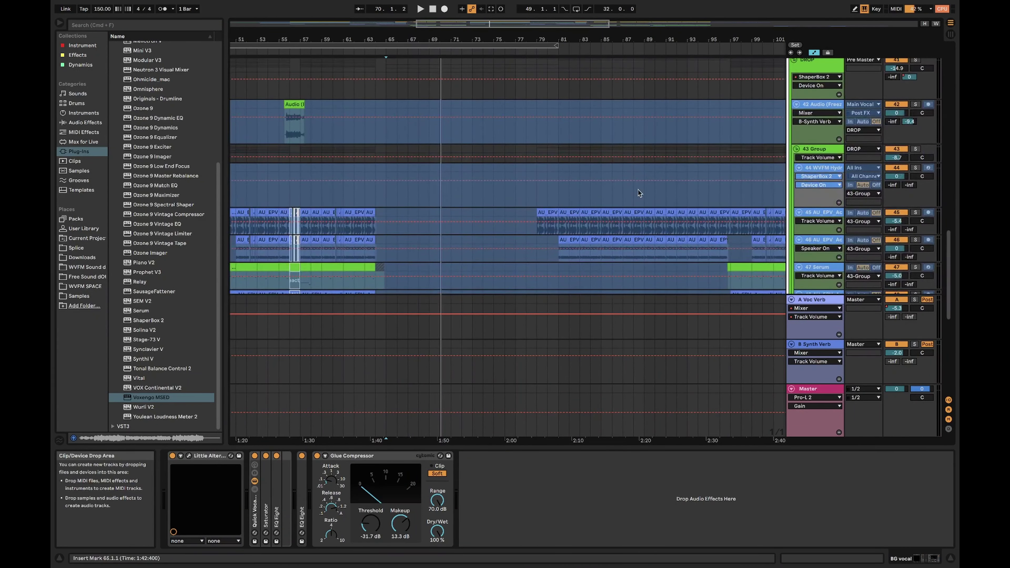
scroll(647, 192, right, 3)
scroll(648, 191, down, 1)
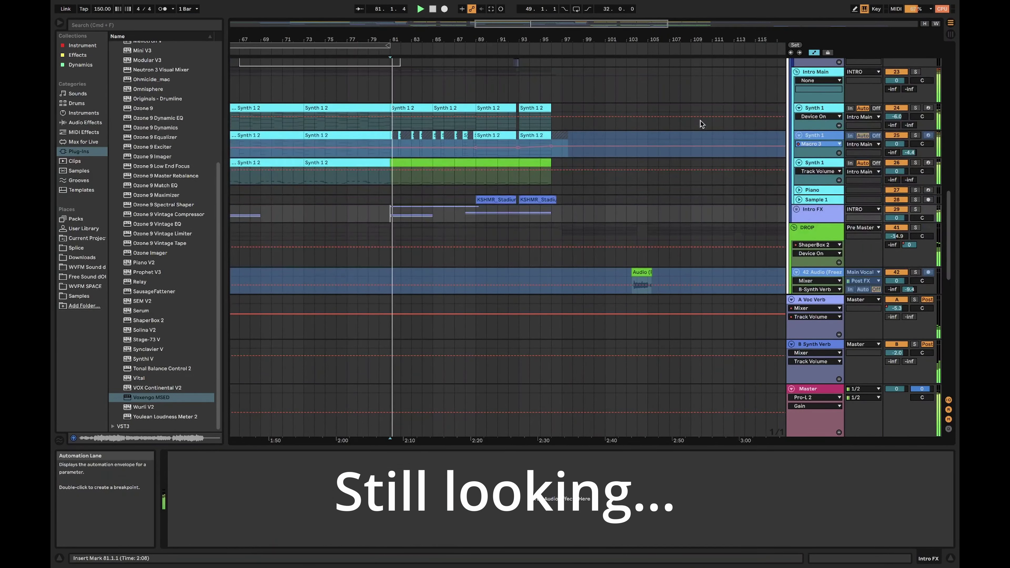
Play the arrangement from bar 112 and inspect the Main Vocal chops and the cymbal tracks around them
scroll(700, 121, up, 5)
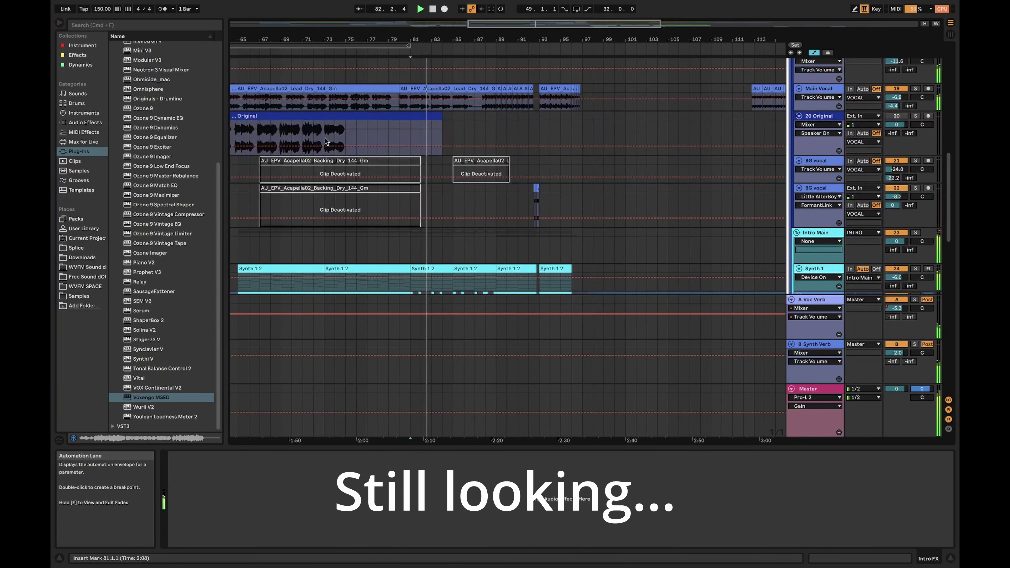
scroll(565, 115, right, 5)
scroll(519, 105, down, 2)
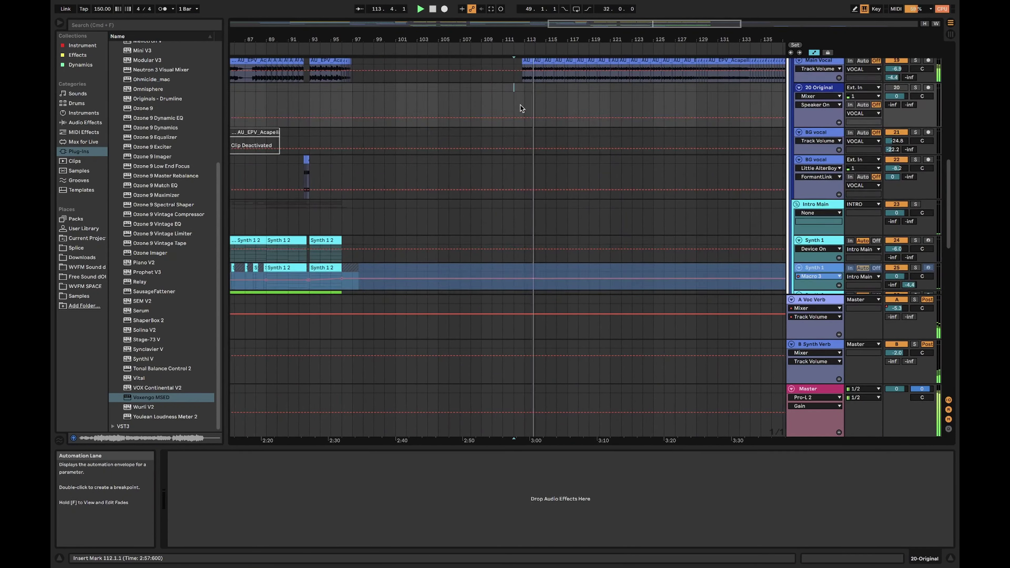
click(520, 105)
scroll(519, 105, up, 3)
scroll(520, 105, right, 3)
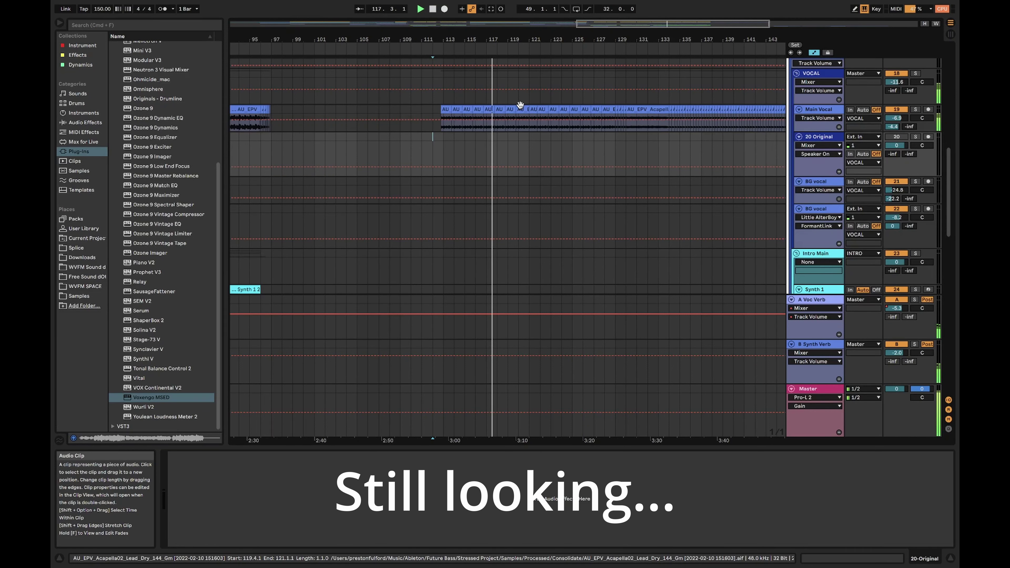
scroll(520, 105, up, 5)
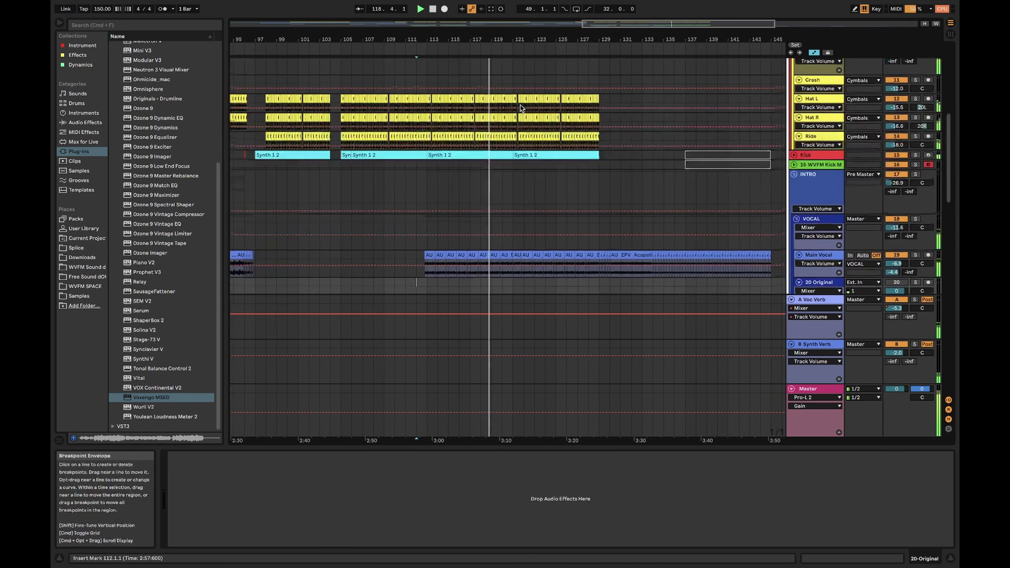
scroll(520, 105, up, 3)
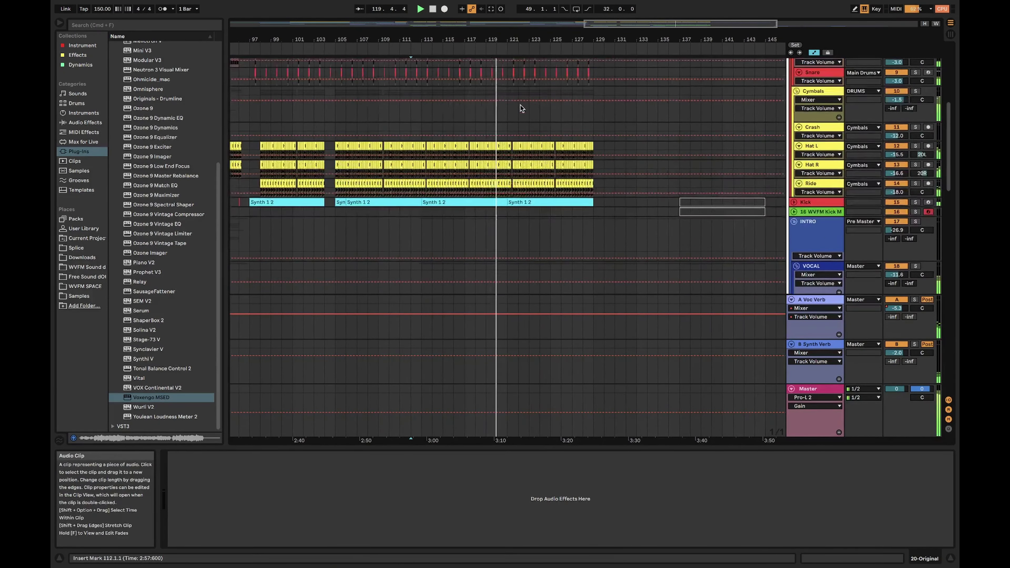
scroll(520, 104, down, 6)
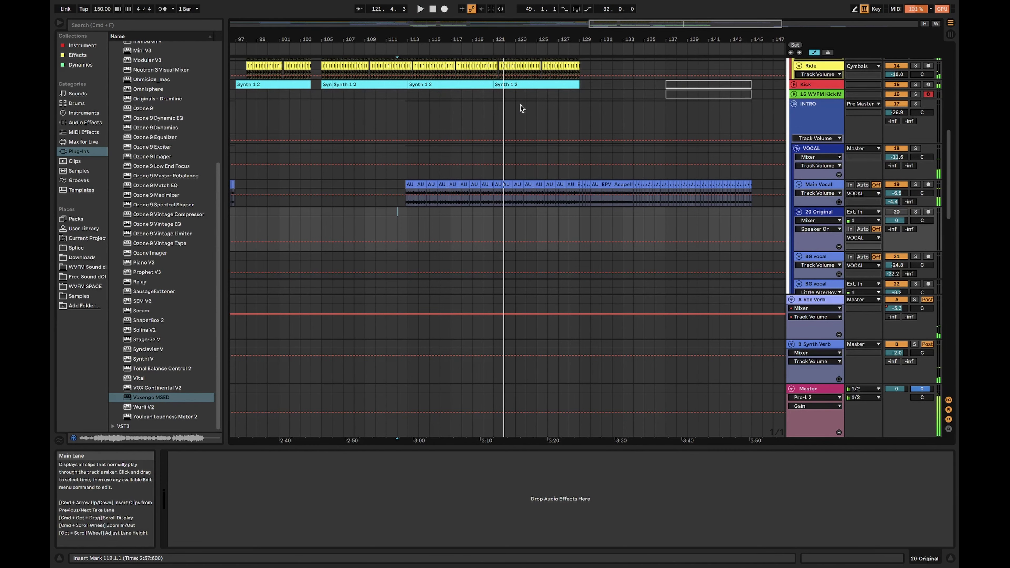
scroll(520, 105, down, 5)
scroll(520, 105, down, 3)
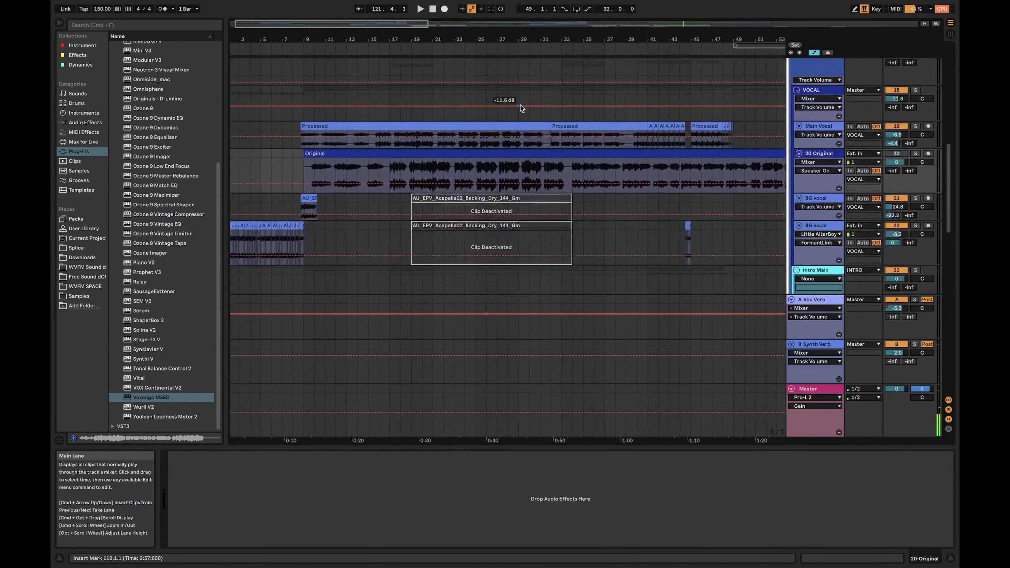
Reselect the first Processed clip on Main Vocal and scan the drum, drop and vocal tracks for a suitable example
click(519, 105)
scroll(520, 105, down, 12)
scroll(524, 117, up, 10)
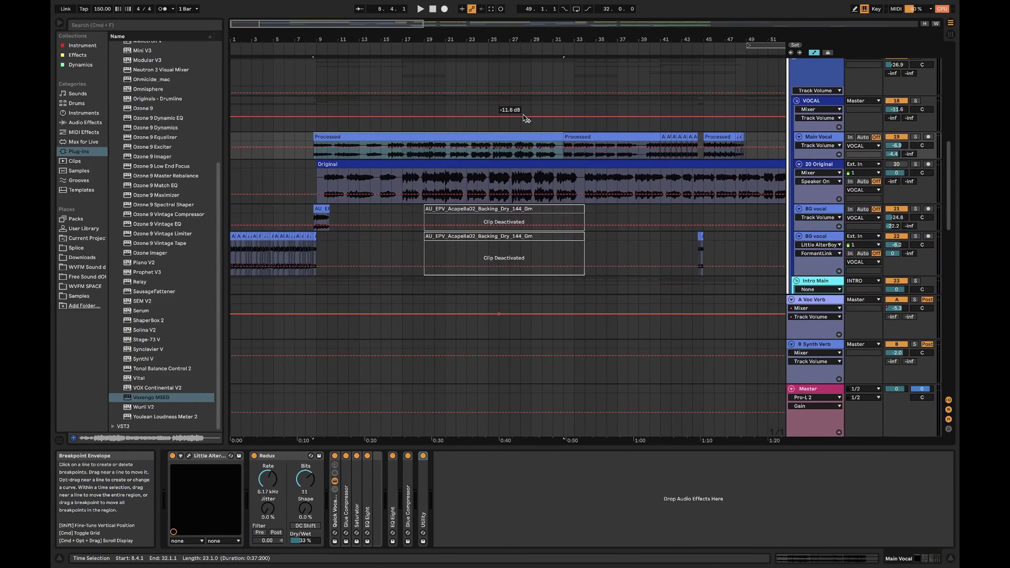
scroll(523, 115, up, 8)
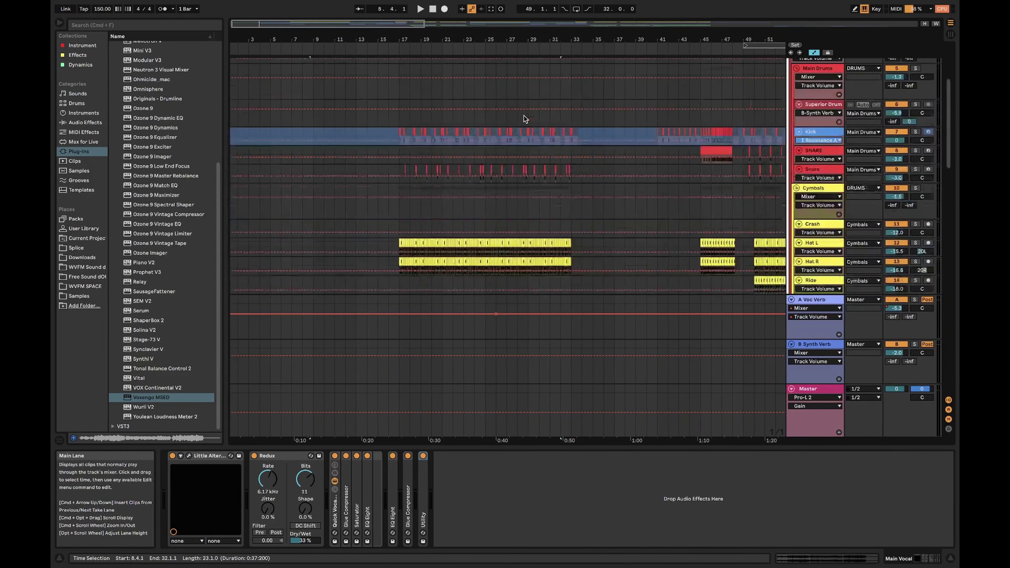
scroll(524, 117, down, 15)
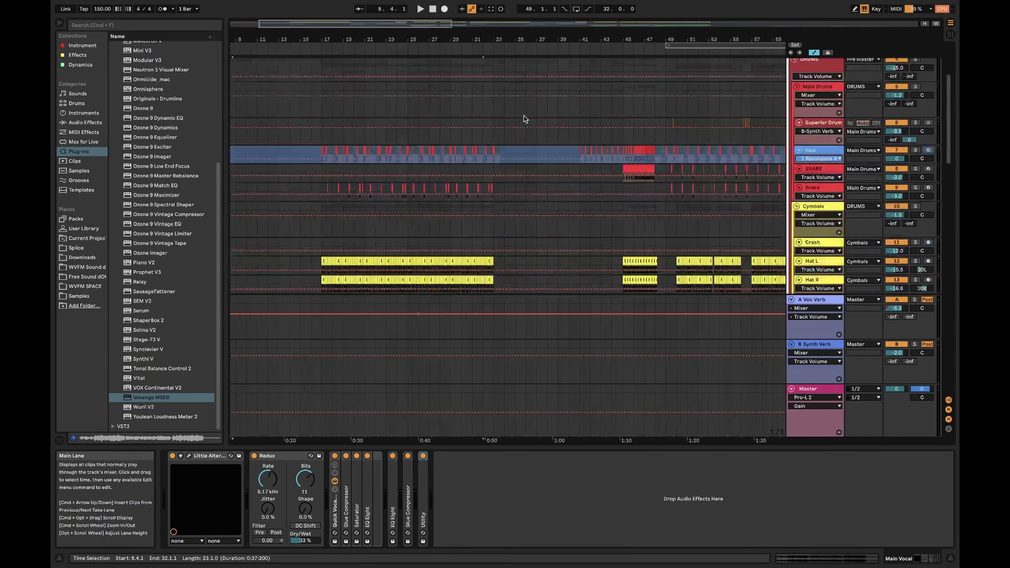
scroll(524, 117, down, 5)
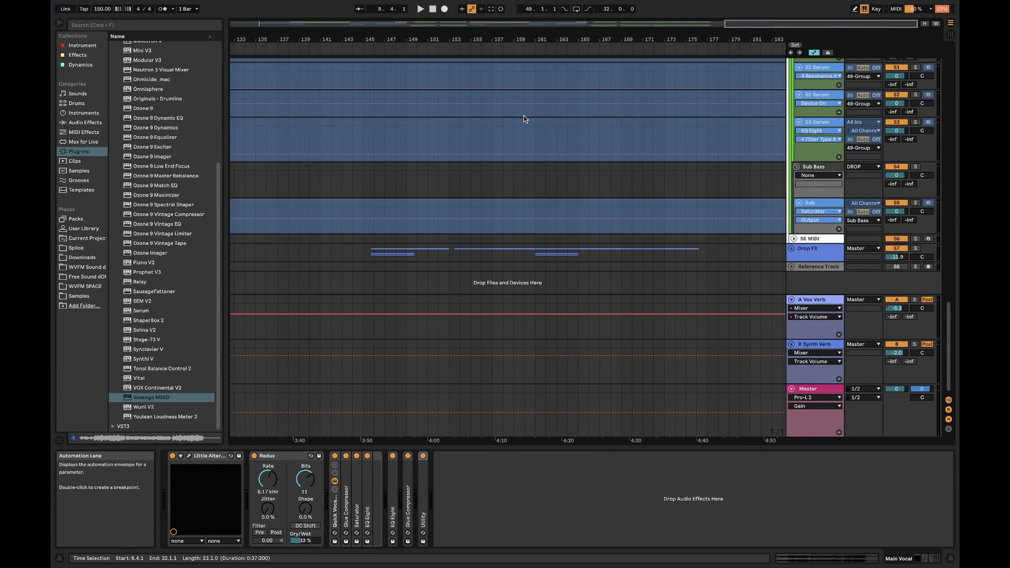
scroll(524, 115, up, 20)
scroll(524, 116, up, 10)
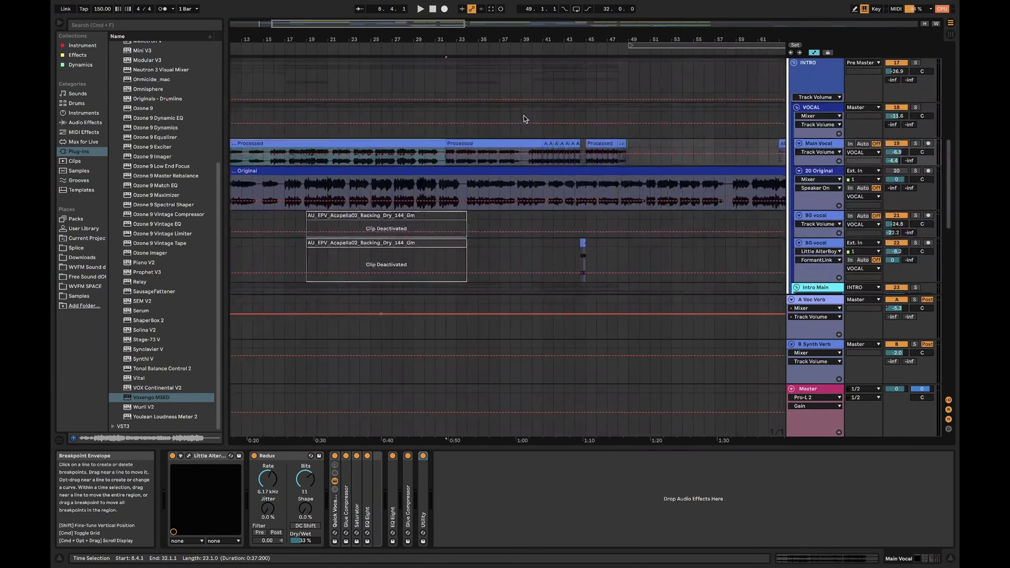